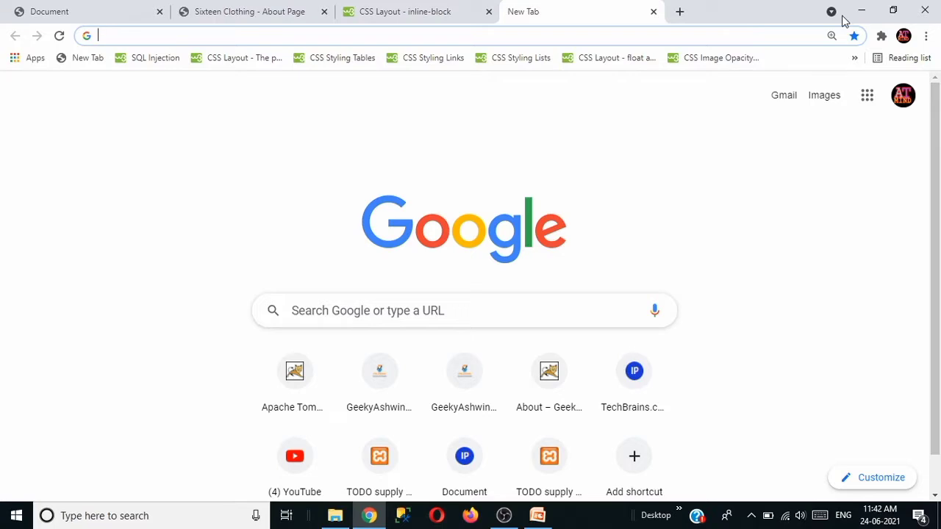
Step: Search the web for "eclipse jee download for windows 10", open the Java EE Developers result and follow its link to the newer package
{"action": "type", "text": "ecl"}
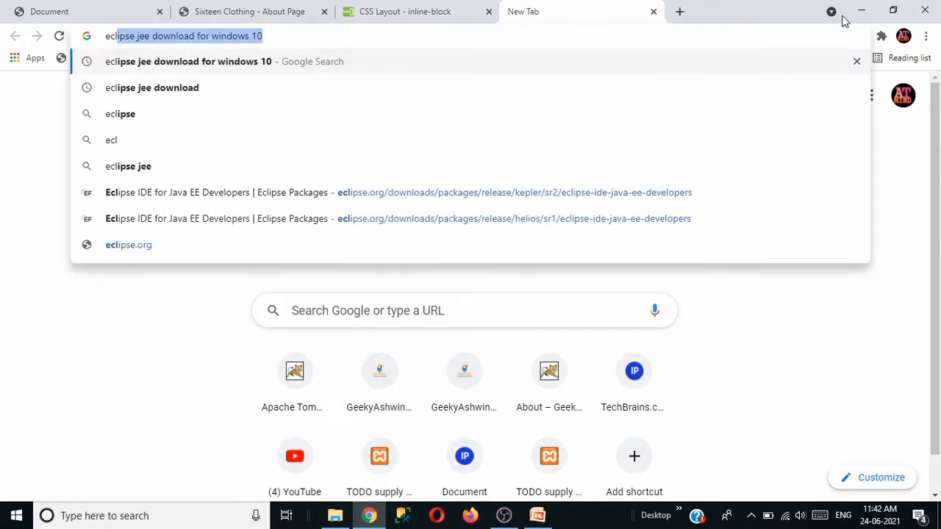
{"action": "key", "text": "Right"}
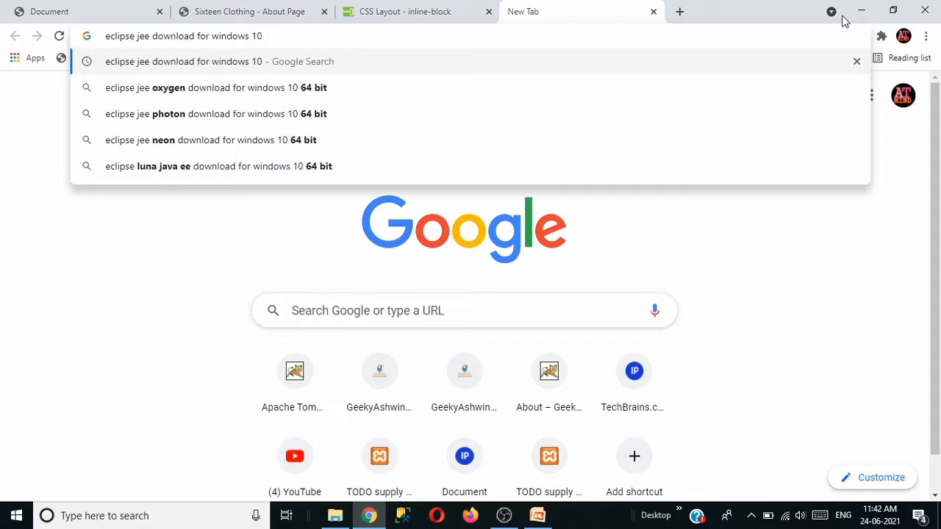
{"action": "key", "text": "Return"}
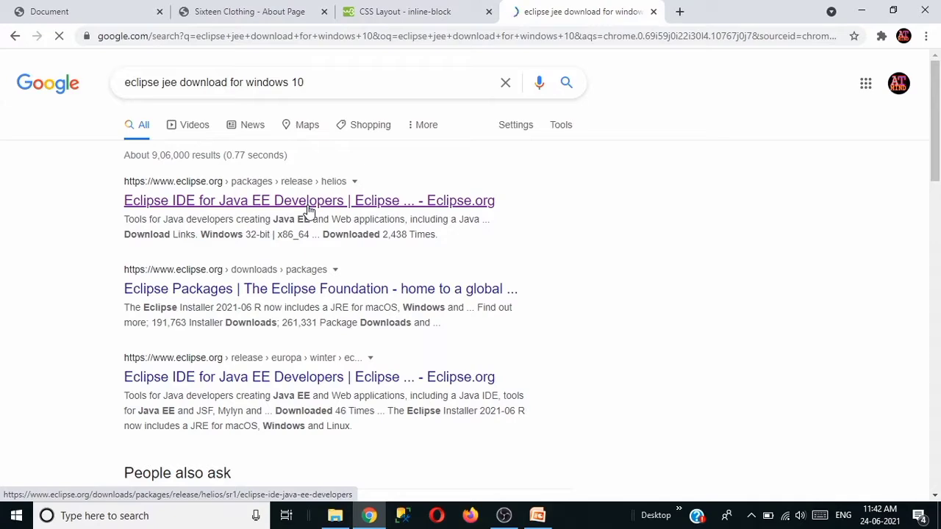
{"action": "left_click", "coordinate": [309, 210]}
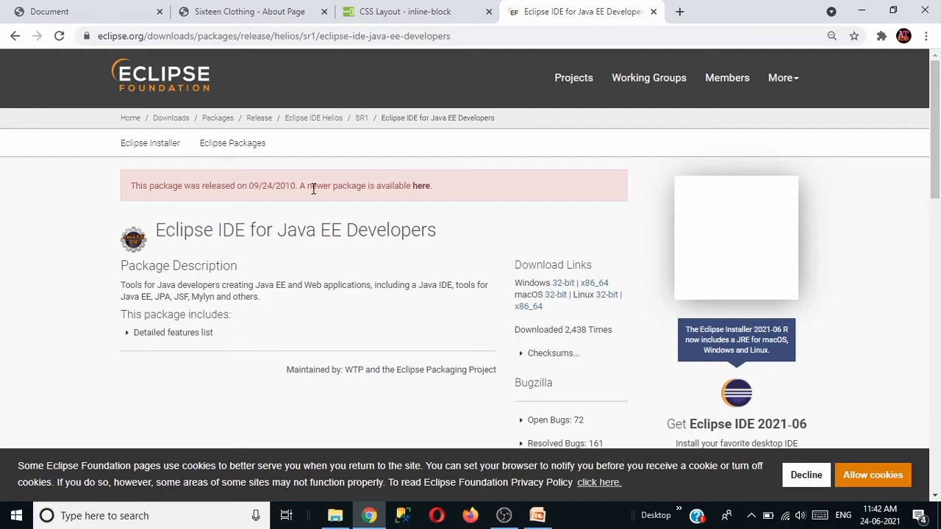
{"action": "left_click", "coordinate": [423, 190]}
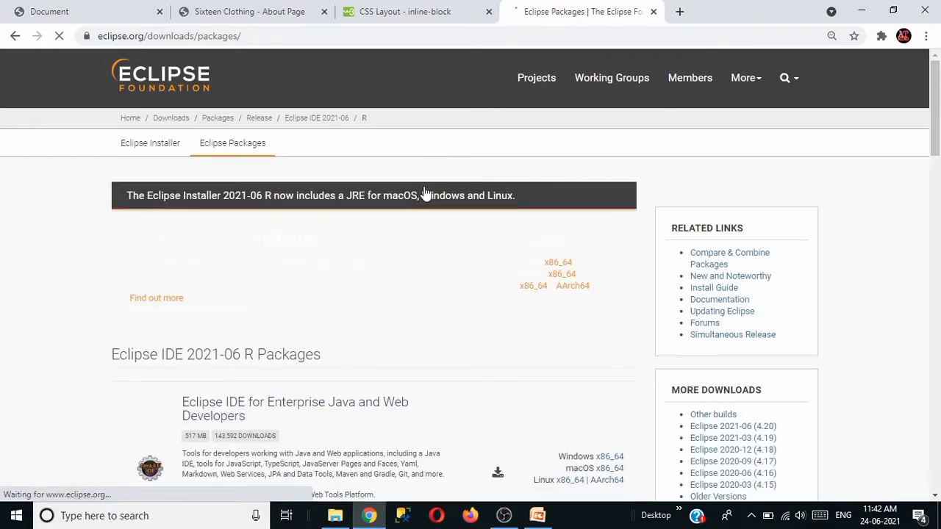
Step: Start downloading the Windows x86_64 package of Eclipse IDE for Enterprise Java and Web Developers, and pause the download
{"action": "scroll", "coordinate": [422, 243], "scroll_direction": "down", "scroll_amount": 3}
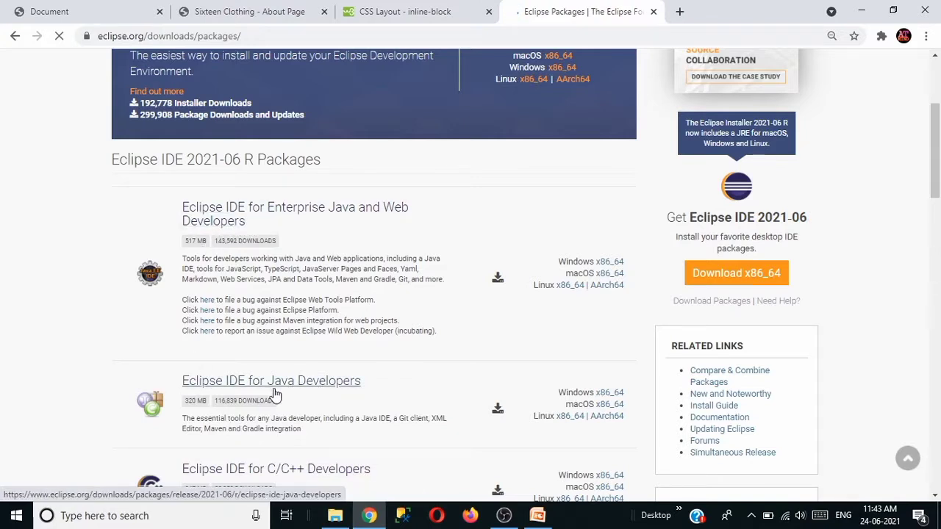
{"action": "scroll", "coordinate": [313, 393], "scroll_direction": "down", "scroll_amount": 2}
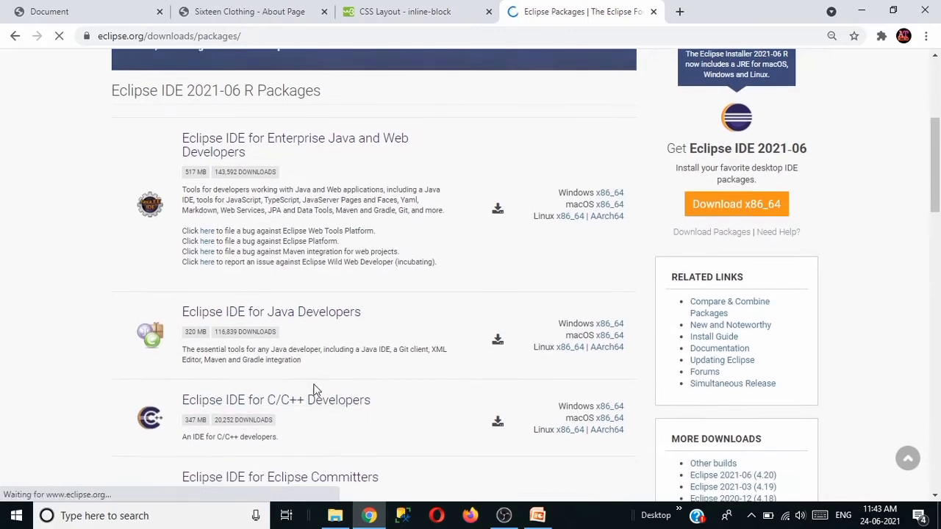
{"action": "scroll", "coordinate": [309, 322], "scroll_direction": "up", "scroll_amount": 2}
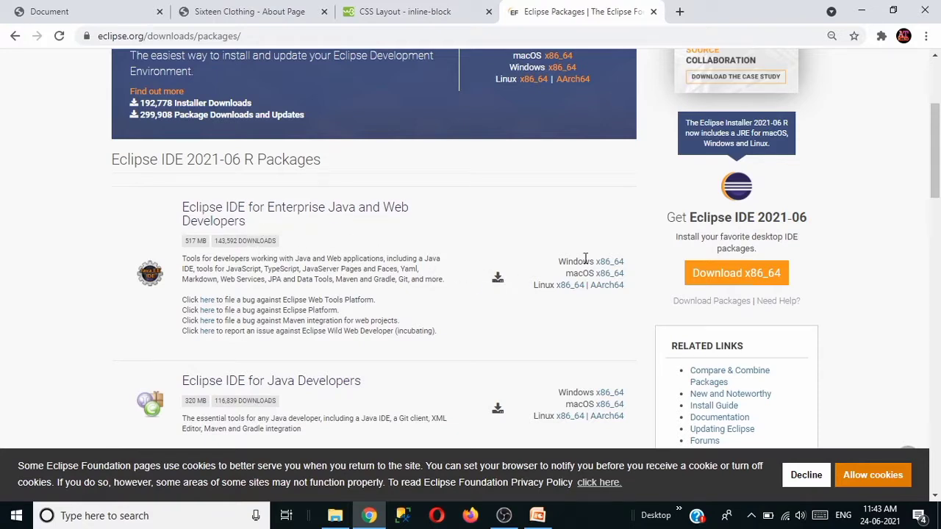
{"action": "left_click", "coordinate": [610, 264]}
{"action": "left_click", "coordinate": [806, 474]}
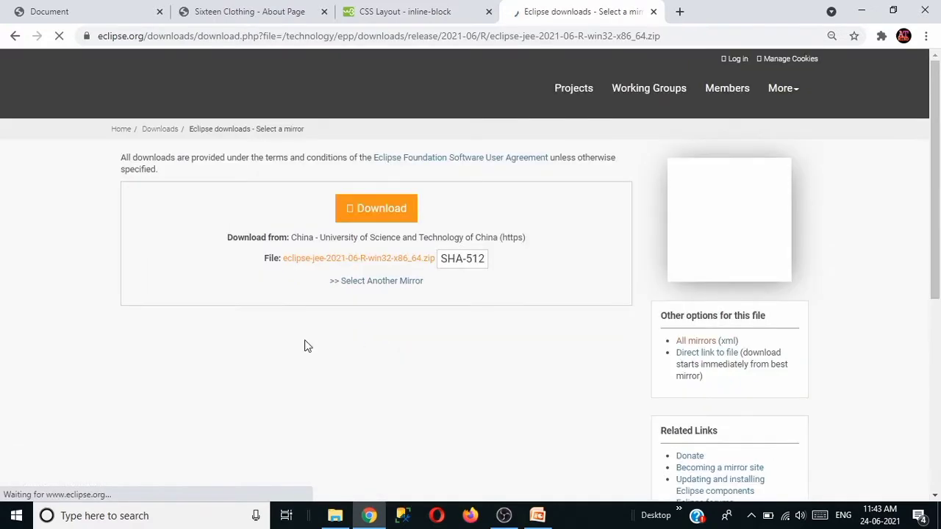
{"action": "left_click", "coordinate": [394, 211]}
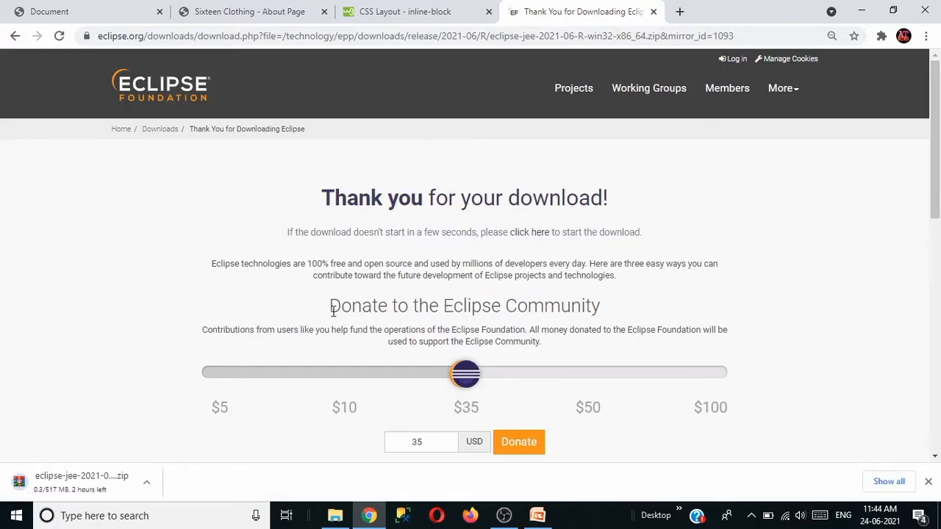
{"action": "left_click", "coordinate": [147, 482]}
{"action": "left_click", "coordinate": [187, 420]}
Step: Switch to File Explorer and open the Downloads folder
{"action": "mouse_move", "coordinate": [331, 517]}
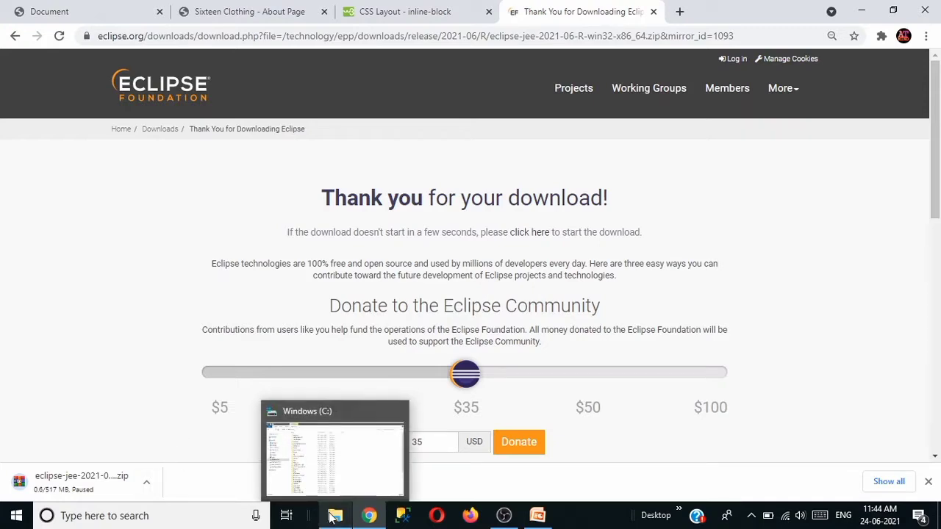
{"action": "left_click", "coordinate": [332, 517]}
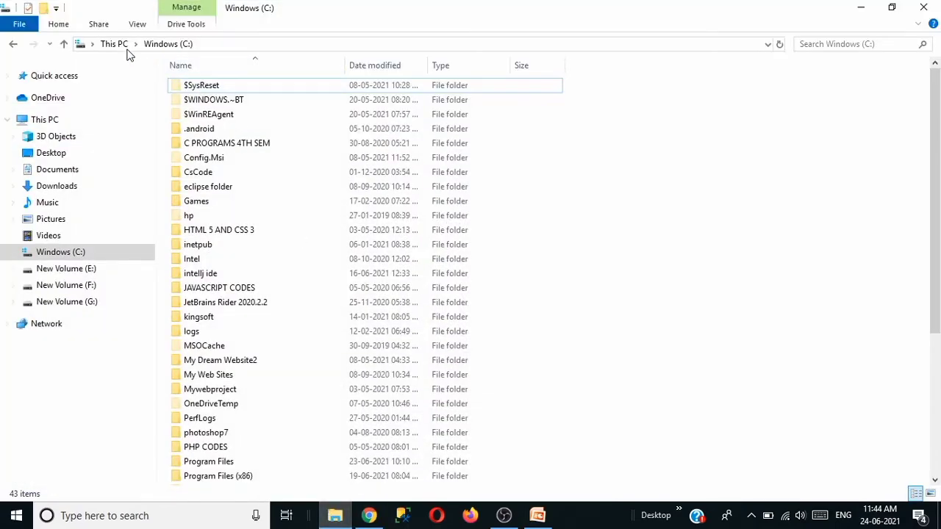
{"action": "left_click", "coordinate": [111, 44]}
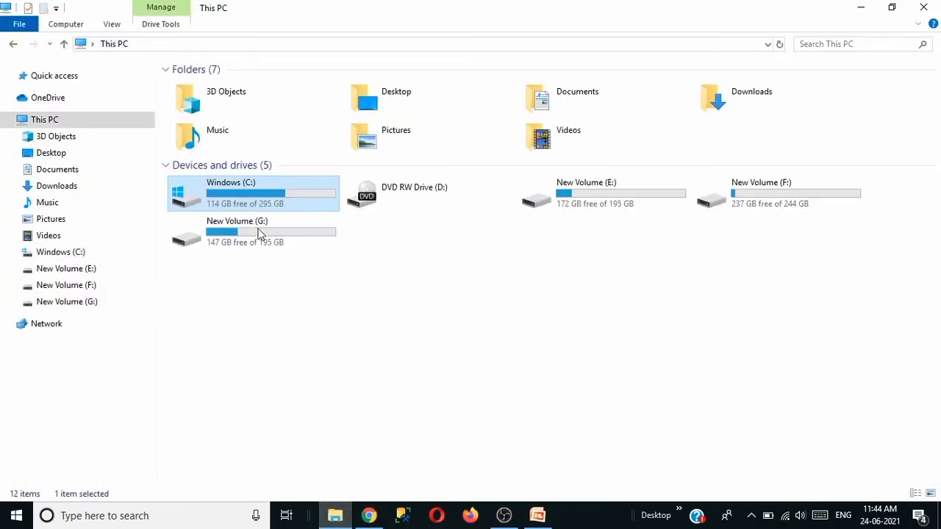
{"action": "double_click", "coordinate": [255, 191]}
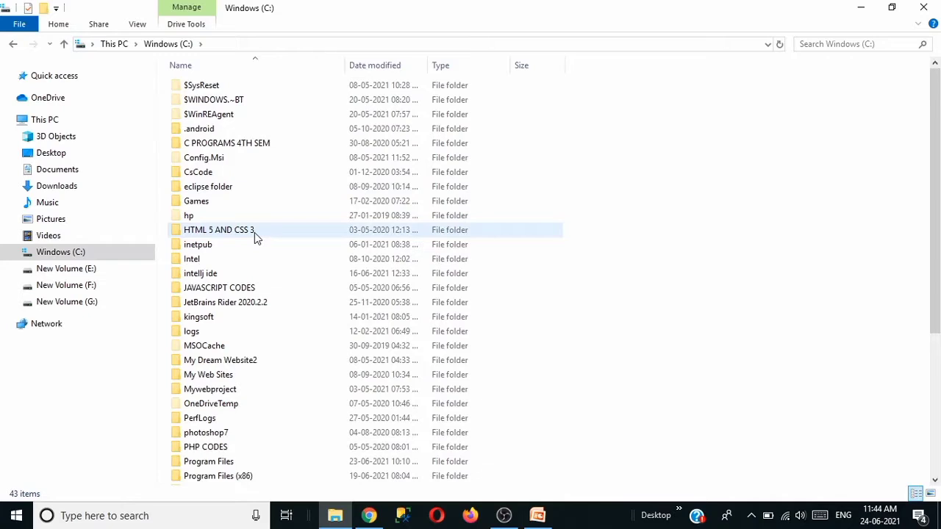
{"action": "left_click", "coordinate": [58, 186]}
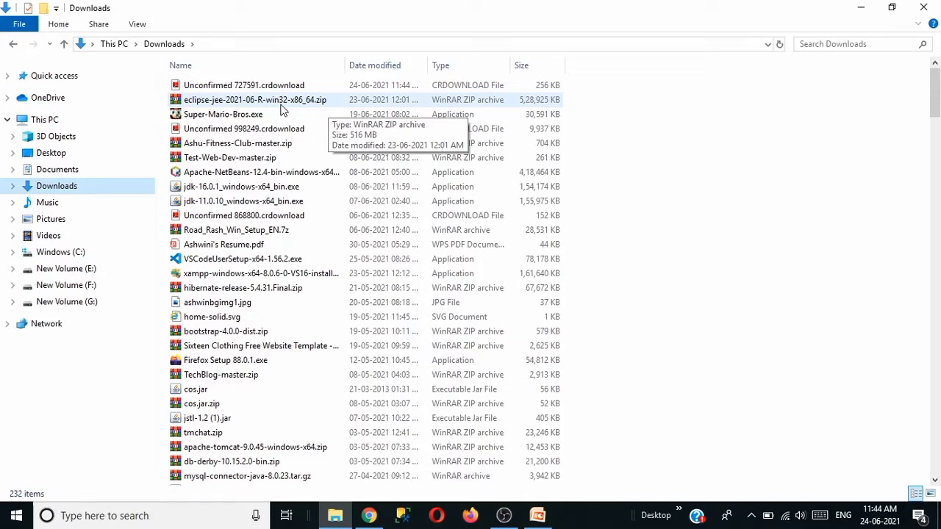
Step: Try to extract eclipse-jee-2021-06-R-win32-x86_64.zip directly into the Downloads folder, and cancel the extraction
{"action": "left_click", "coordinate": [321, 100]}
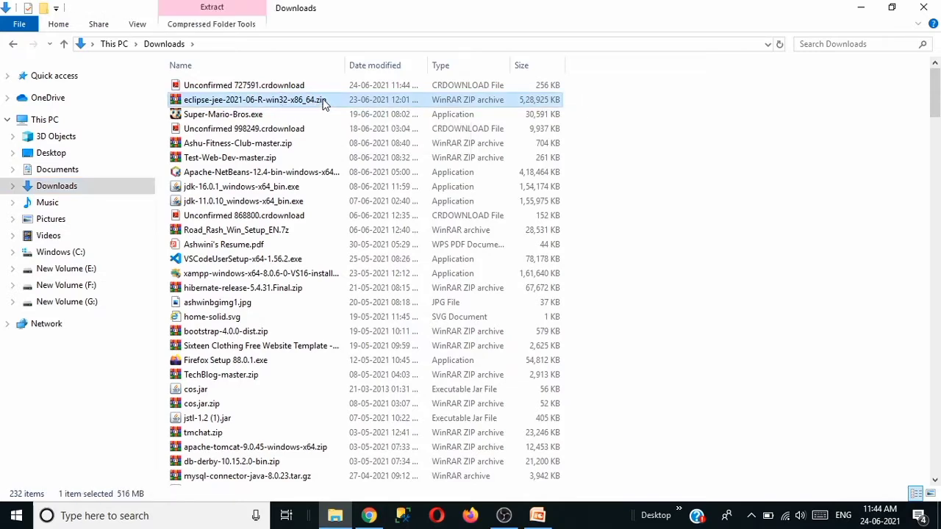
{"action": "right_click", "coordinate": [322, 102]}
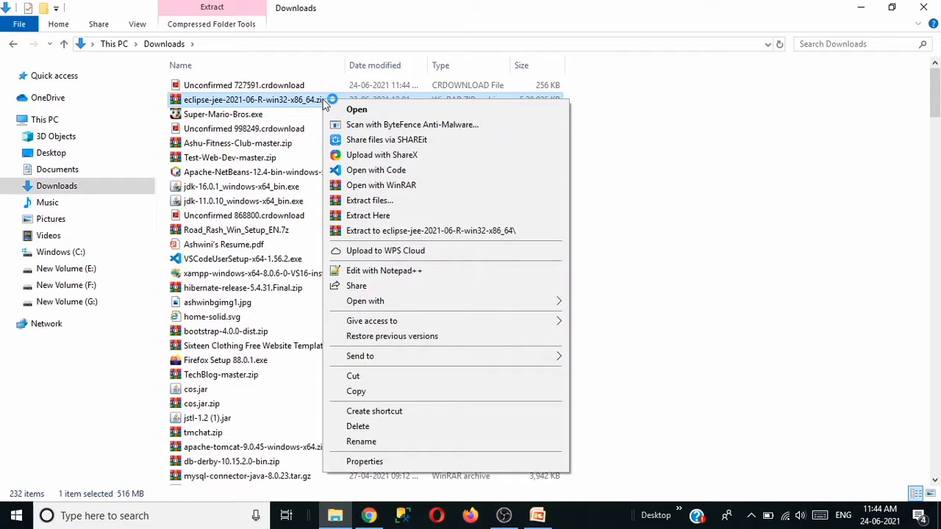
{"action": "left_click", "coordinate": [365, 214]}
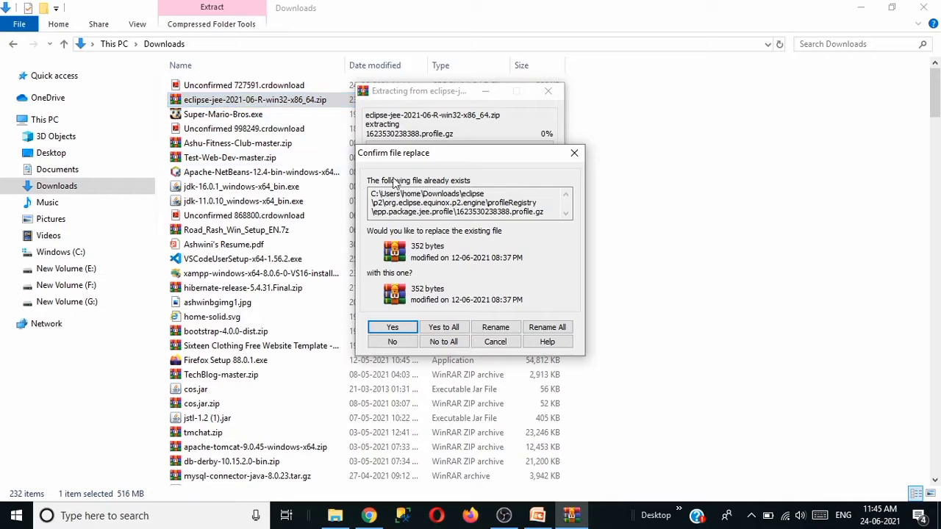
{"action": "left_click", "coordinate": [574, 153]}
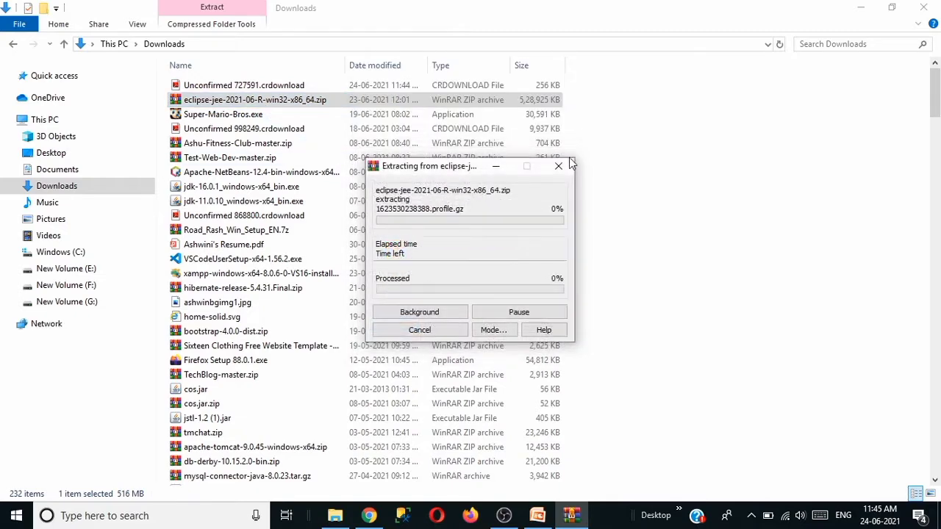
{"action": "left_click", "coordinate": [559, 165]}
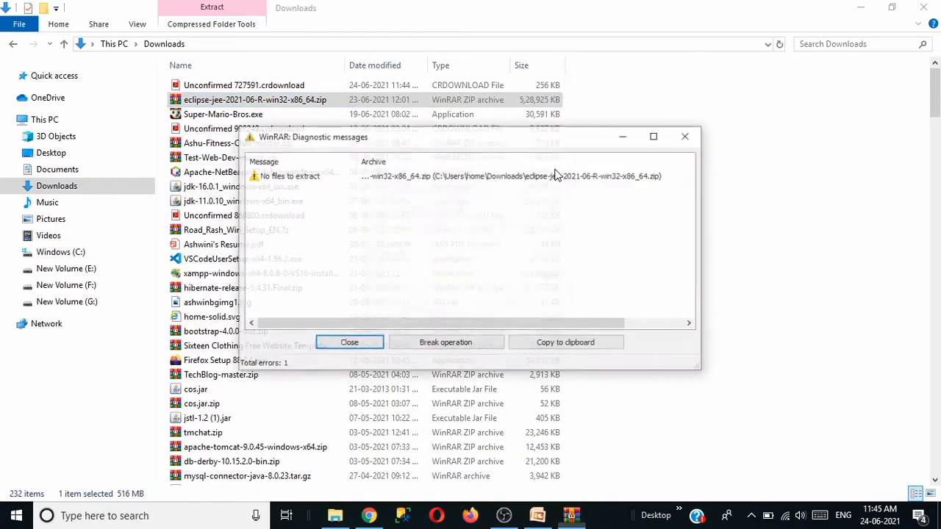
{"action": "left_click", "coordinate": [687, 144]}
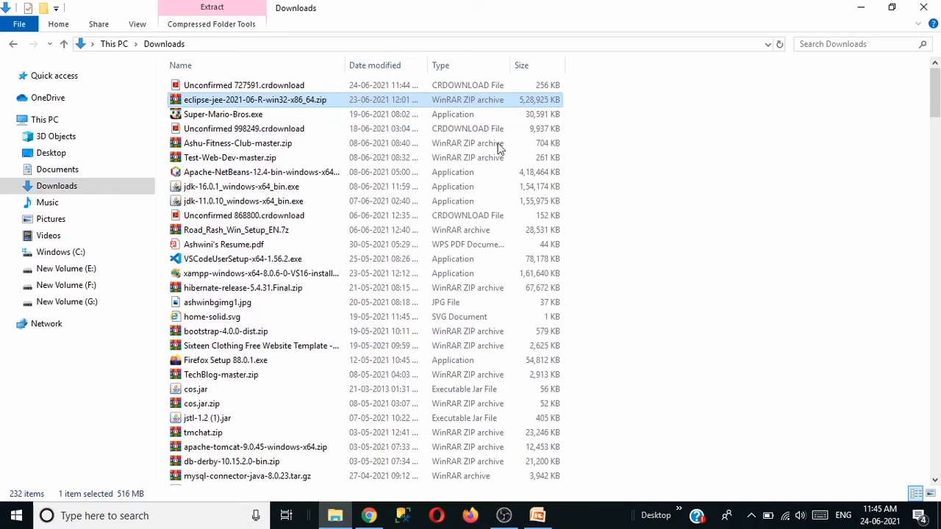
{"action": "right_click", "coordinate": [700, 119]}
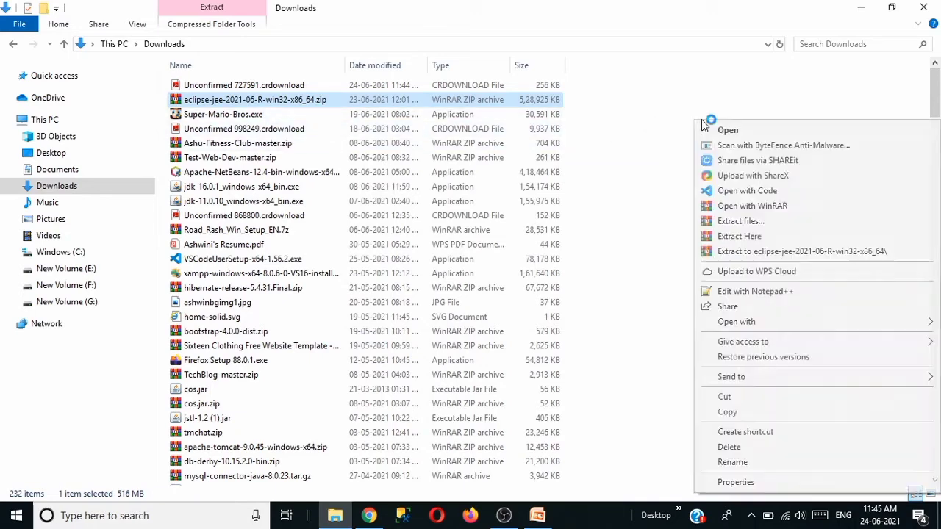
{"action": "left_click", "coordinate": [660, 138]}
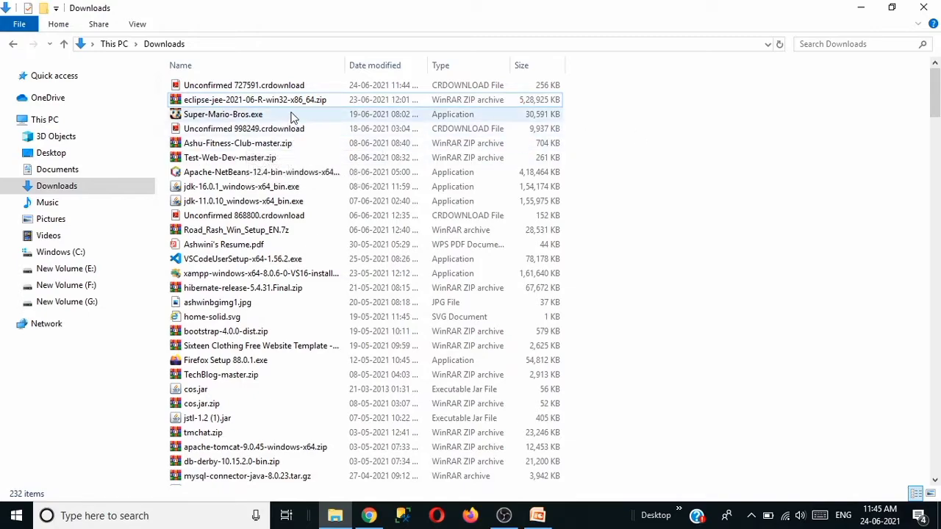
Step: Find the extracted eclipse-jee-2021-06-R-win32-x86_64 folder in Downloads and open its eclipse subfolder
{"action": "scroll", "coordinate": [410, 291], "scroll_direction": "down", "scroll_amount": 20}
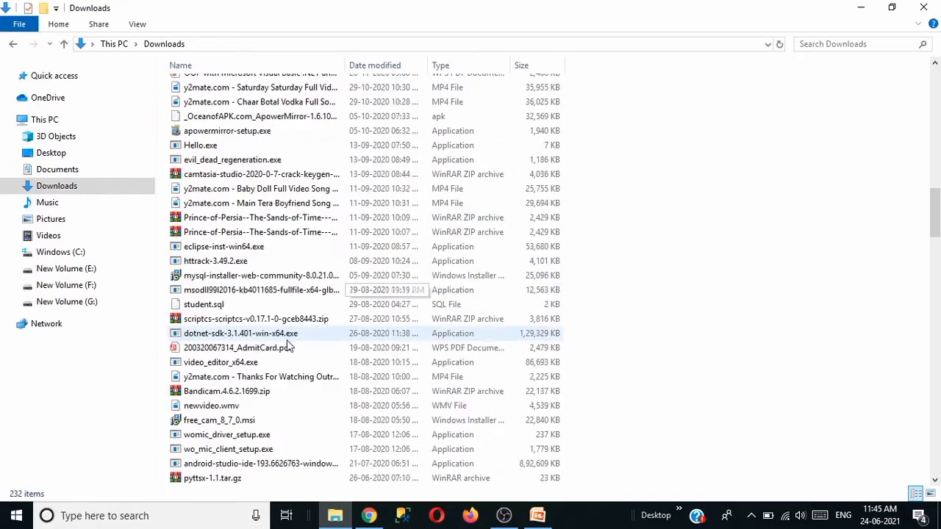
{"action": "scroll", "coordinate": [278, 341], "scroll_direction": "down", "scroll_amount": 17}
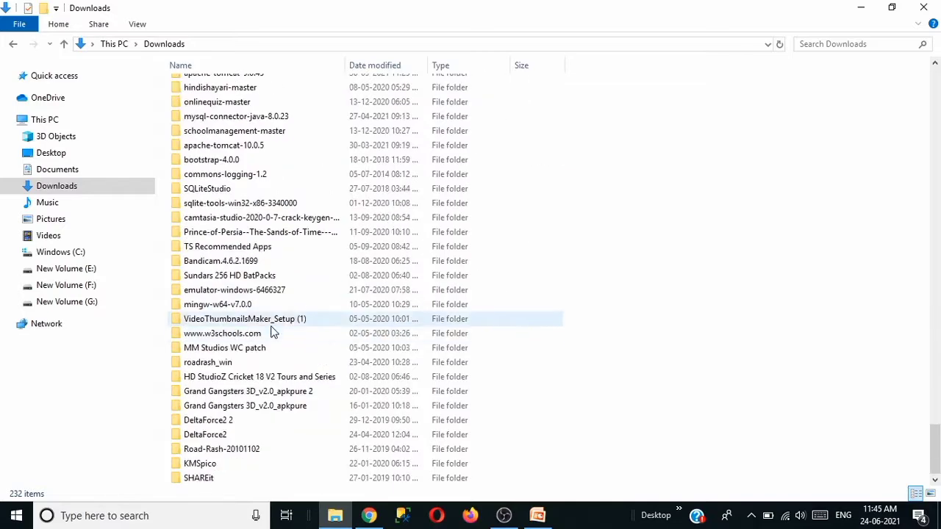
{"action": "scroll", "coordinate": [214, 133], "scroll_direction": "up", "scroll_amount": 5}
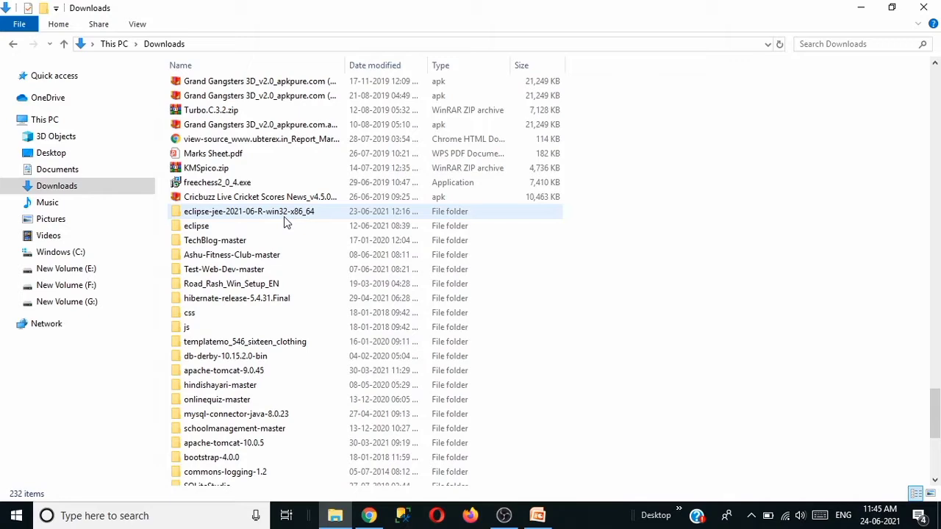
{"action": "double_click", "coordinate": [236, 212]}
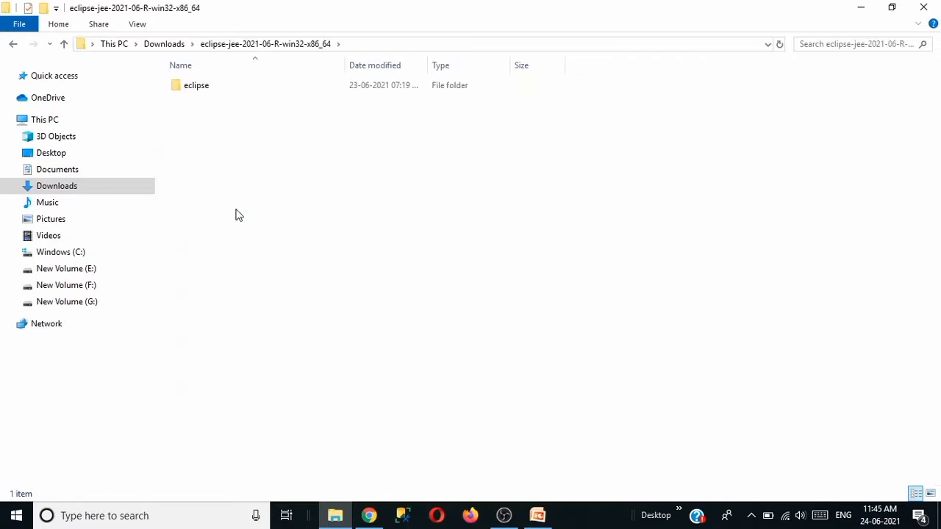
{"action": "double_click", "coordinate": [235, 88]}
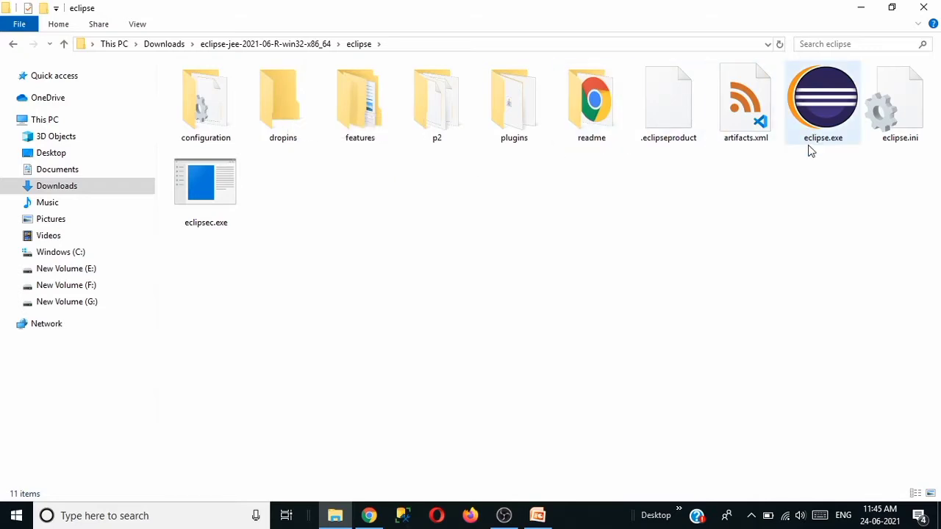
Step: Launch eclipse.exe and minimize the File Explorer and browser windows to show the desktop
{"action": "double_click", "coordinate": [835, 141]}
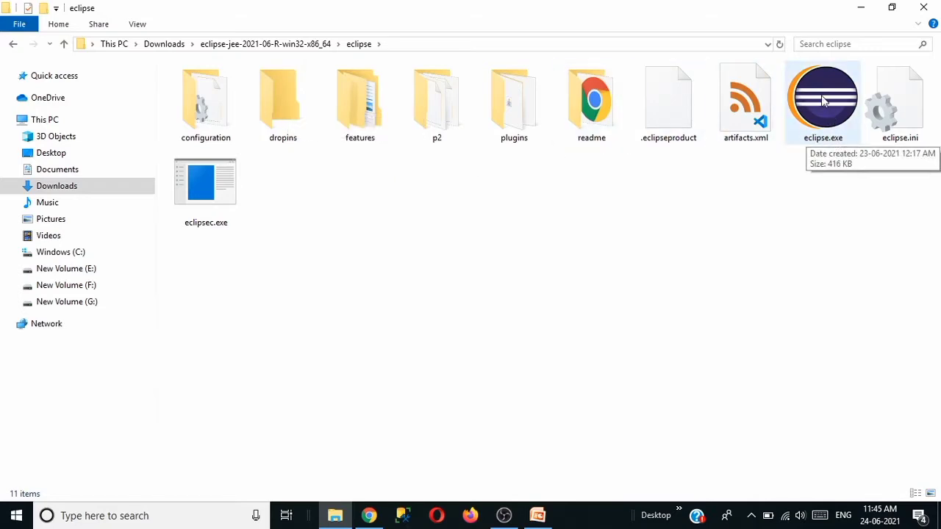
{"action": "left_click", "coordinate": [823, 100]}
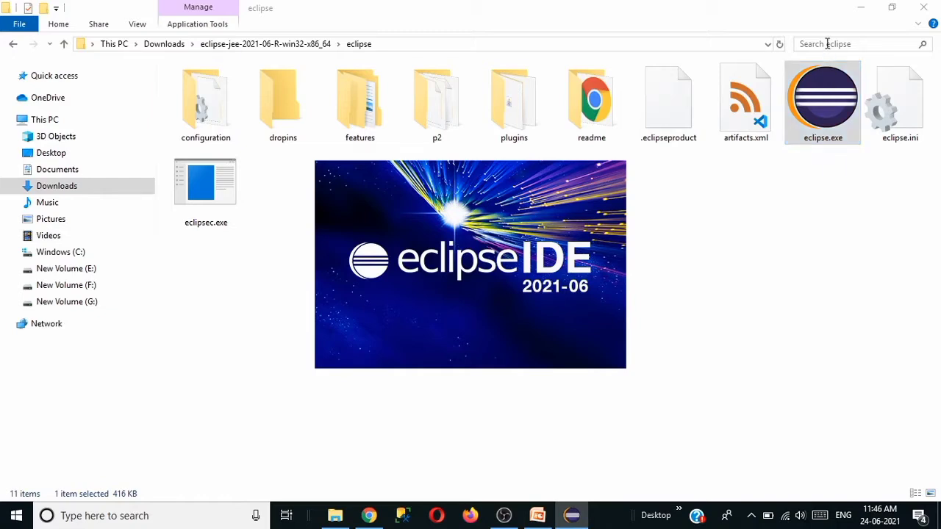
{"action": "left_click", "coordinate": [863, 9]}
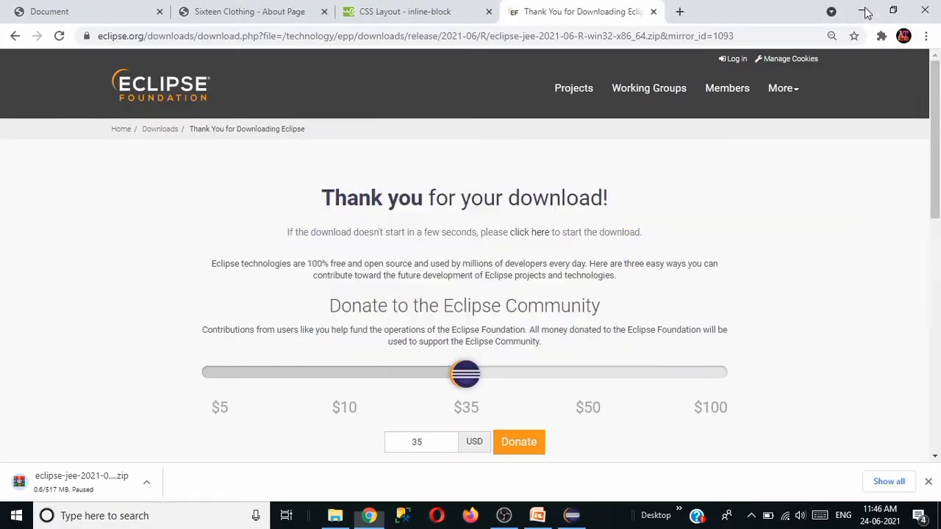
{"action": "left_click", "coordinate": [864, 12]}
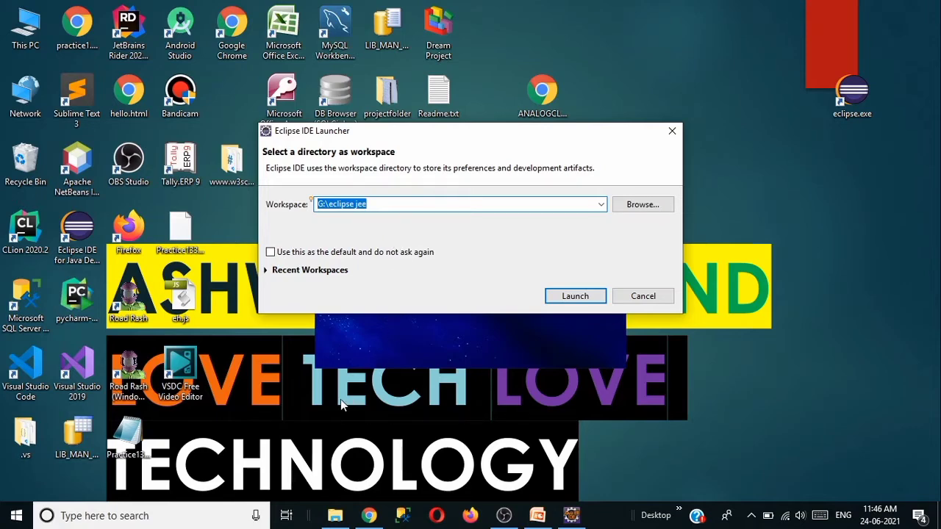
Step: Switch to File Explorer, create a folder named Eclipse Workspace2 on New Volume (G:), and open it
{"action": "left_click", "coordinate": [335, 515]}
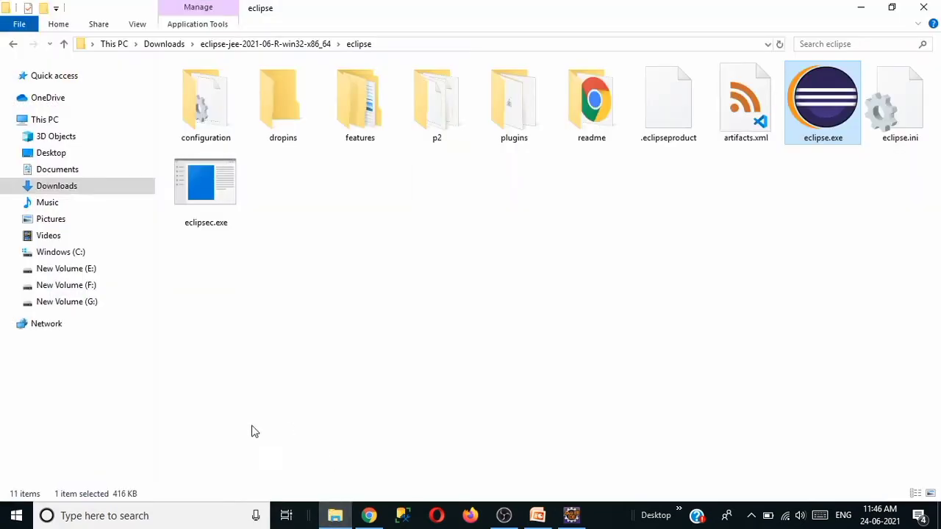
{"action": "left_click", "coordinate": [49, 303]}
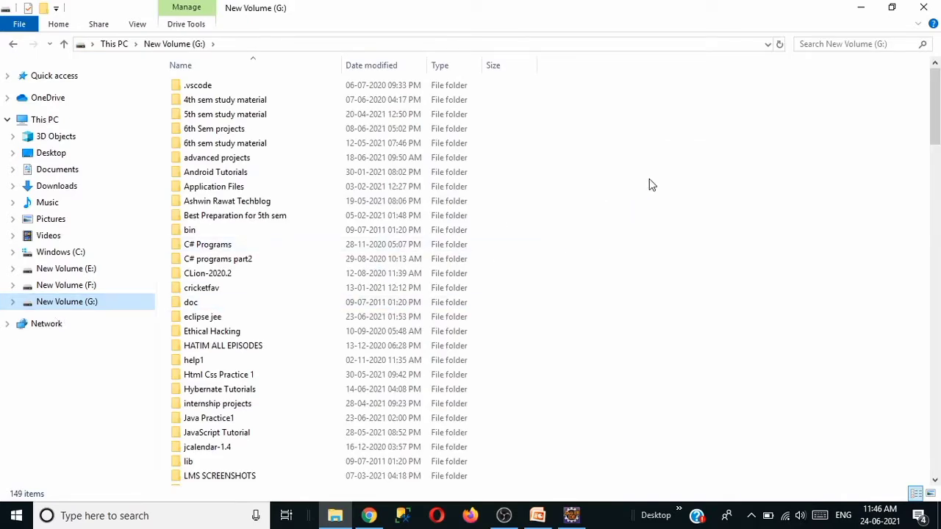
{"action": "key", "text": "ctrl+shift+n"}
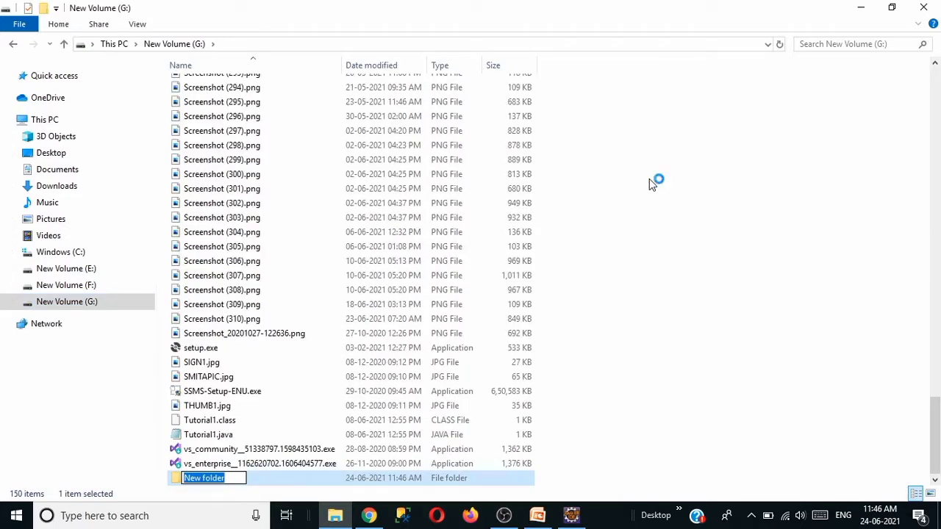
{"action": "type", "text": "Eclipse"}
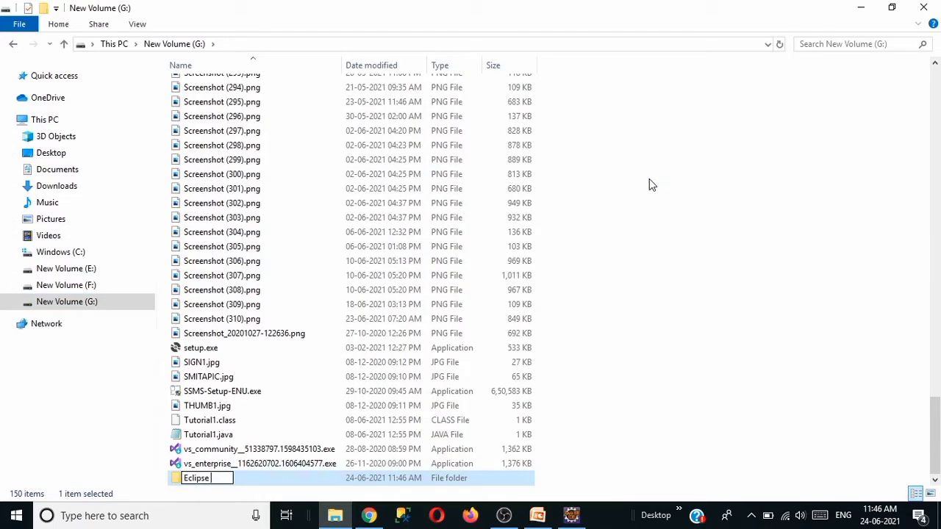
{"action": "type", "text": " Workspace"}
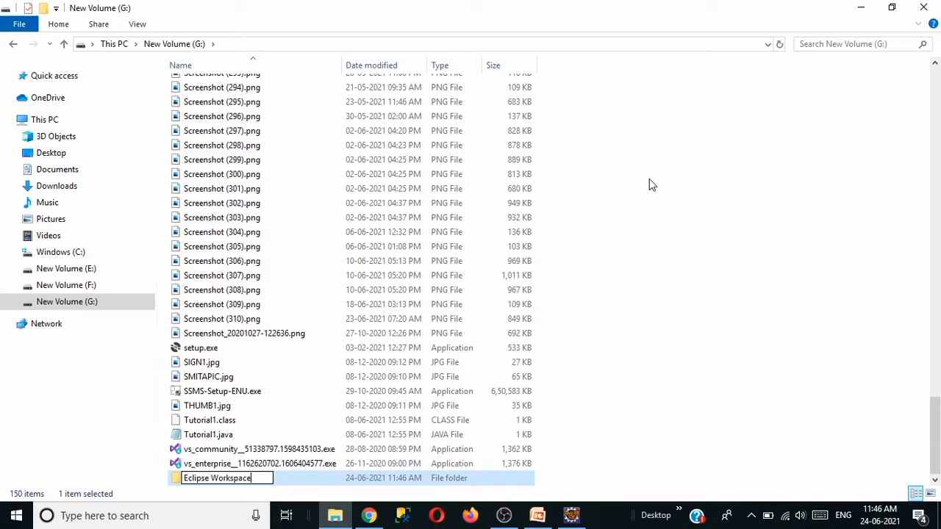
{"action": "type", "text": "2"}
{"action": "double_click", "coordinate": [431, 482]}
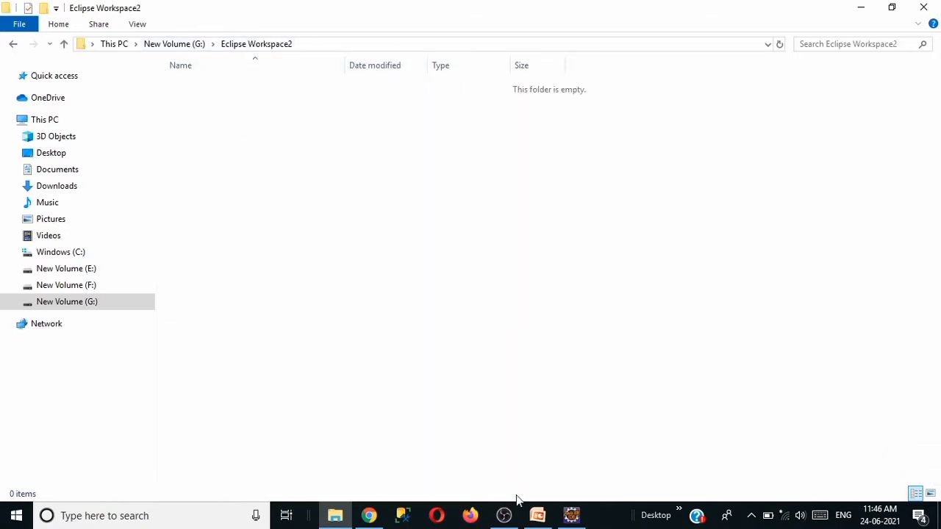
Step: Switch to the Eclipse IDE Launcher, set the workspace to G:\Eclipse Workspace2, and launch the IDE
{"action": "left_click", "coordinate": [571, 514]}
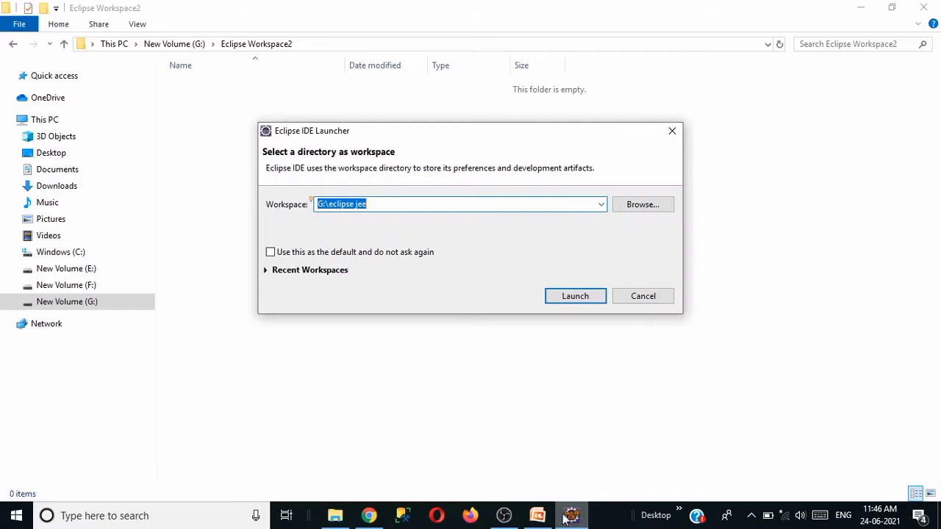
{"action": "left_click", "coordinate": [637, 211]}
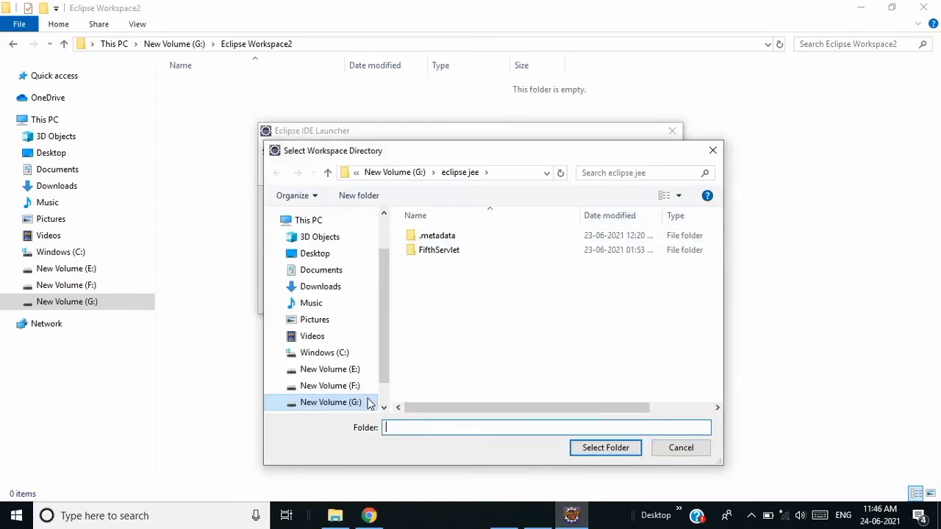
{"action": "left_click", "coordinate": [355, 405]}
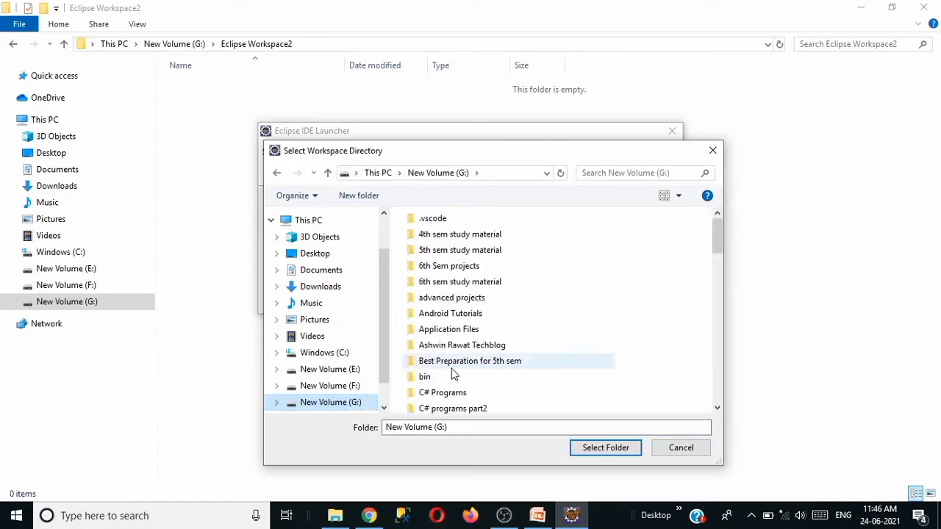
{"action": "scroll", "coordinate": [448, 293], "scroll_direction": "down", "scroll_amount": 3}
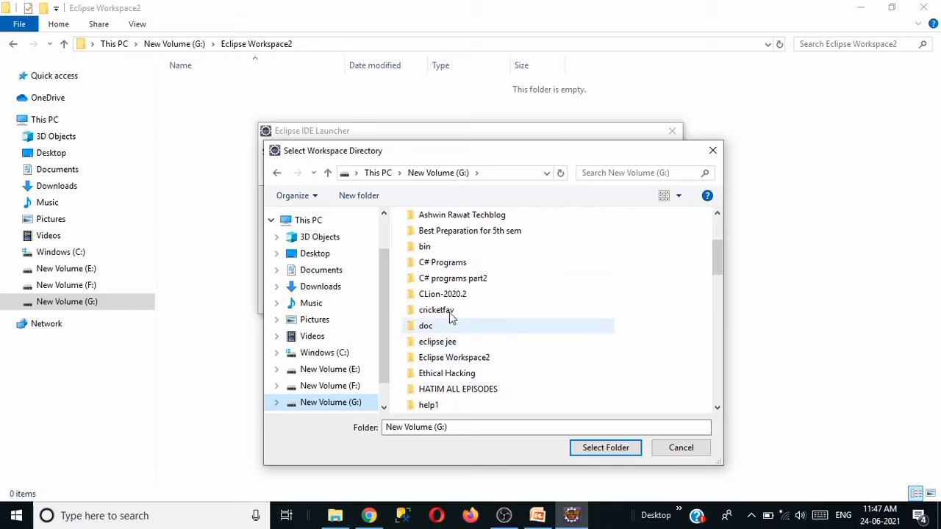
{"action": "double_click", "coordinate": [462, 358]}
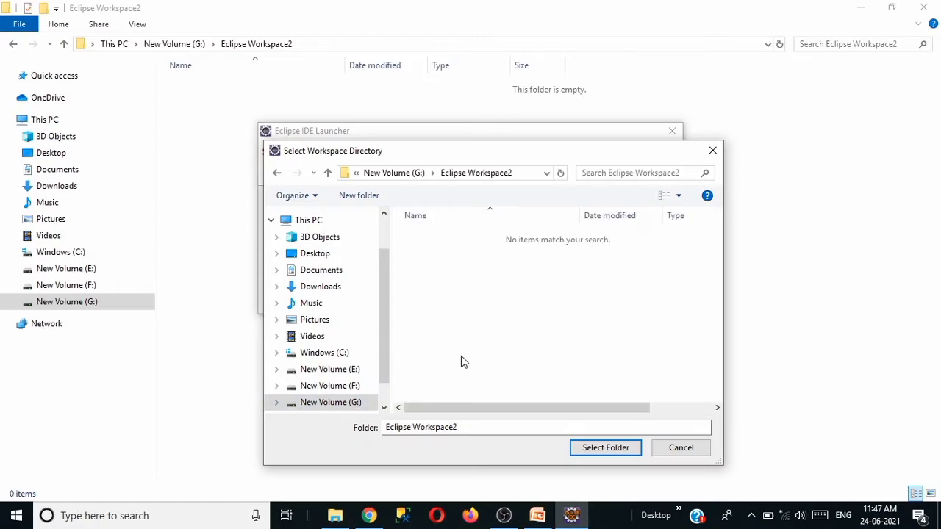
{"action": "left_click", "coordinate": [619, 447]}
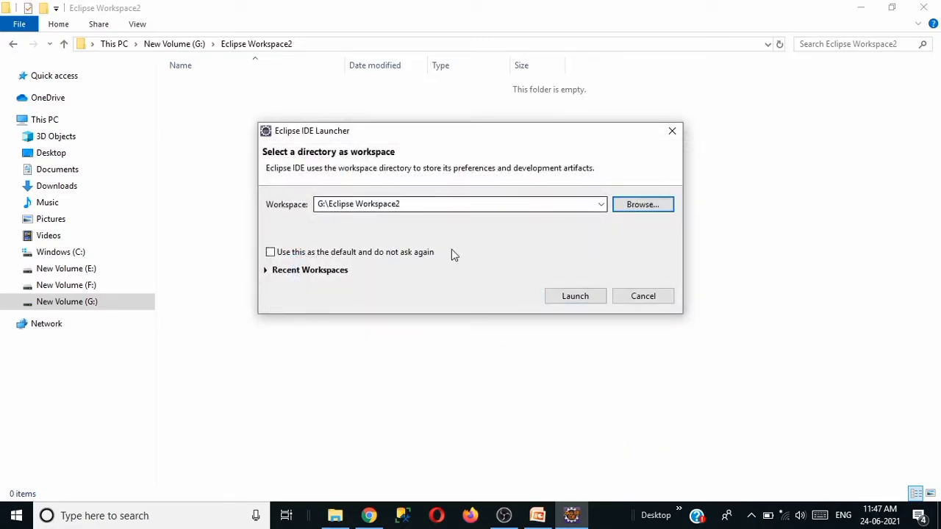
{"action": "left_click", "coordinate": [568, 300]}
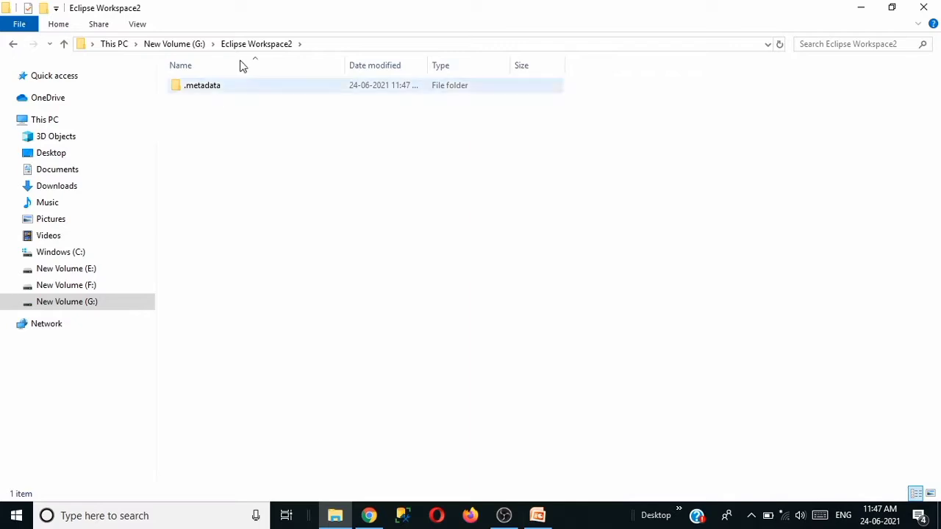
Step: Open the workspace's .metadata folder, minimize File Explorer, and maximize the Eclipse window
{"action": "double_click", "coordinate": [218, 99]}
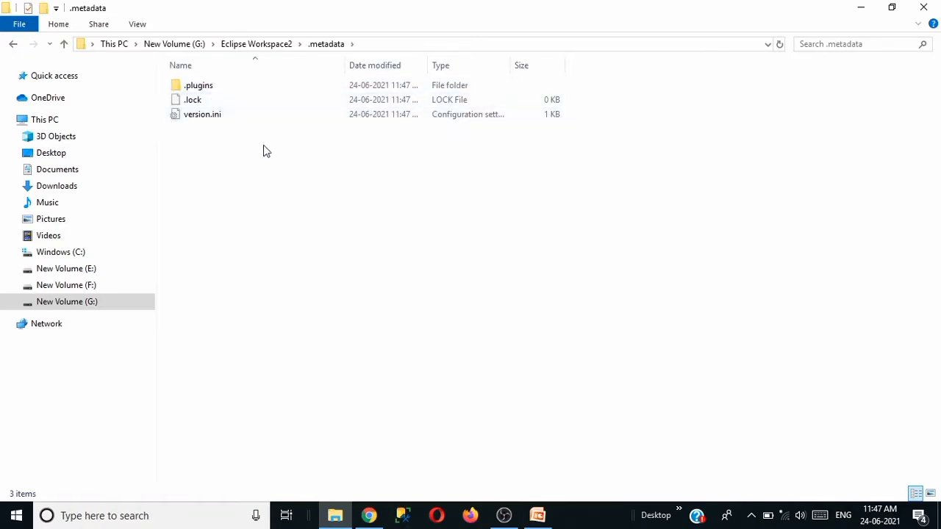
{"action": "left_click", "coordinate": [861, 9]}
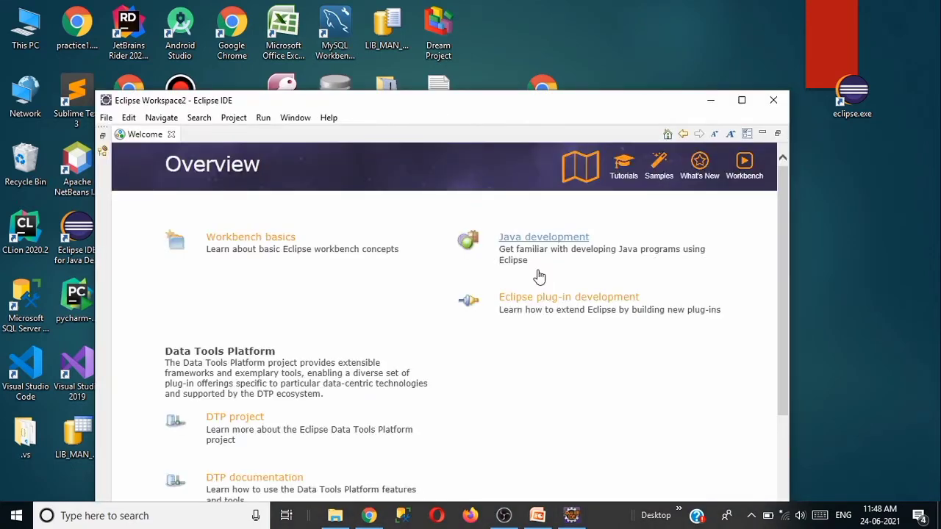
{"action": "left_click", "coordinate": [743, 101]}
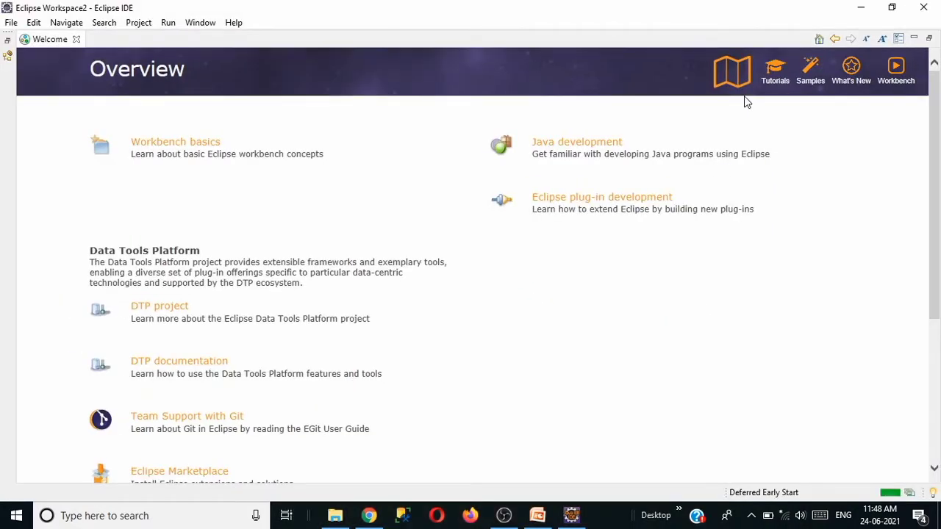
Step: Examine the Welcome overview page and the file, edit and navigation commands of the IDE
{"action": "left_click", "coordinate": [11, 24]}
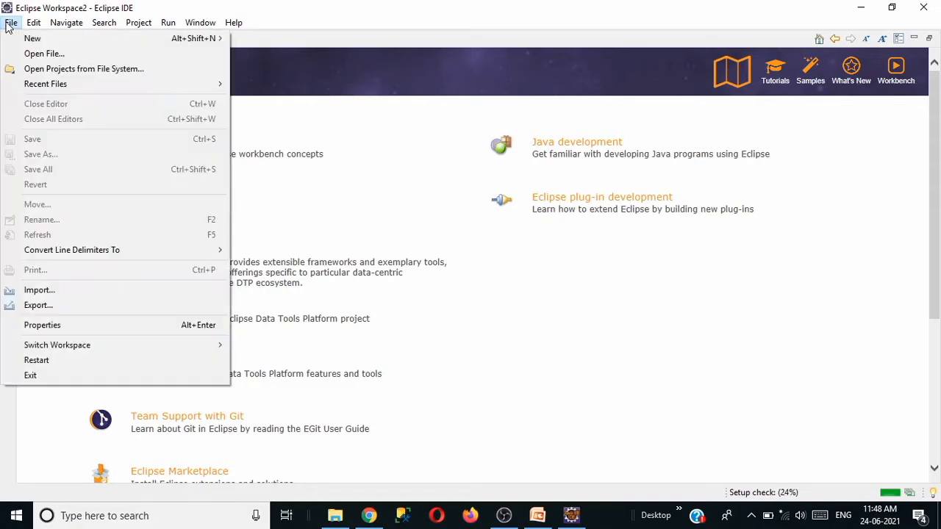
{"action": "mouse_move", "coordinate": [33, 26]}
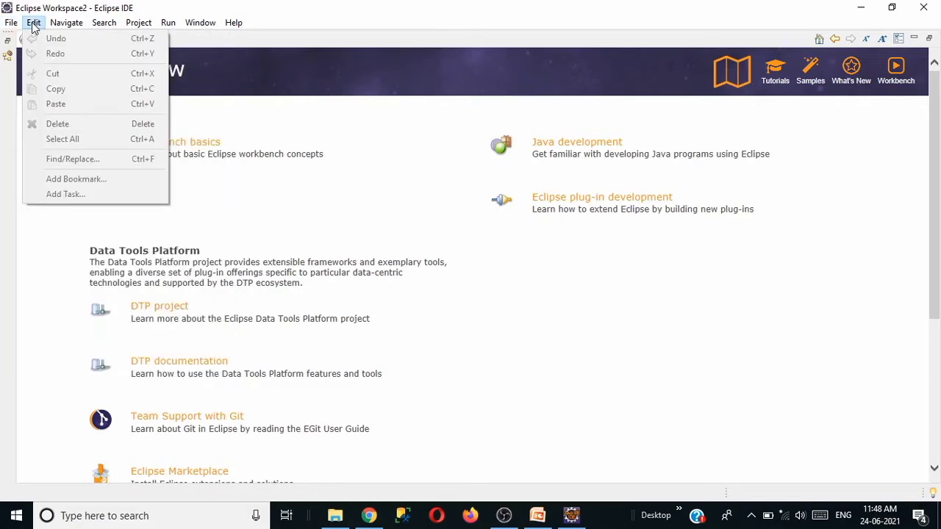
{"action": "left_click", "coordinate": [32, 26]}
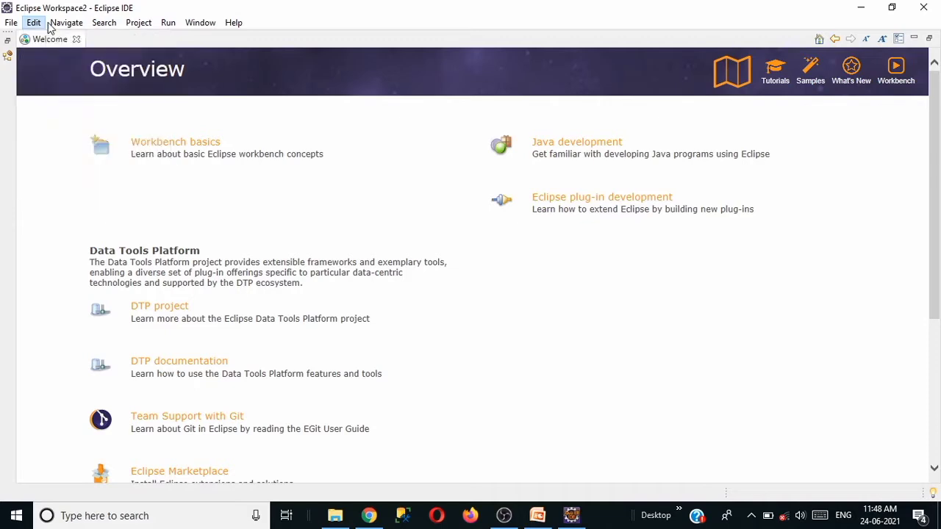
{"action": "left_click", "coordinate": [67, 23]}
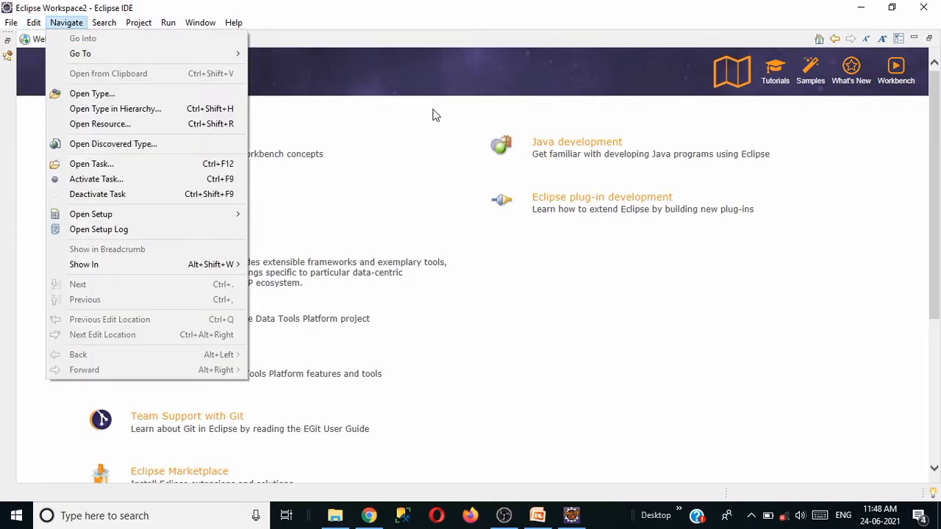
{"action": "left_click", "coordinate": [382, 124]}
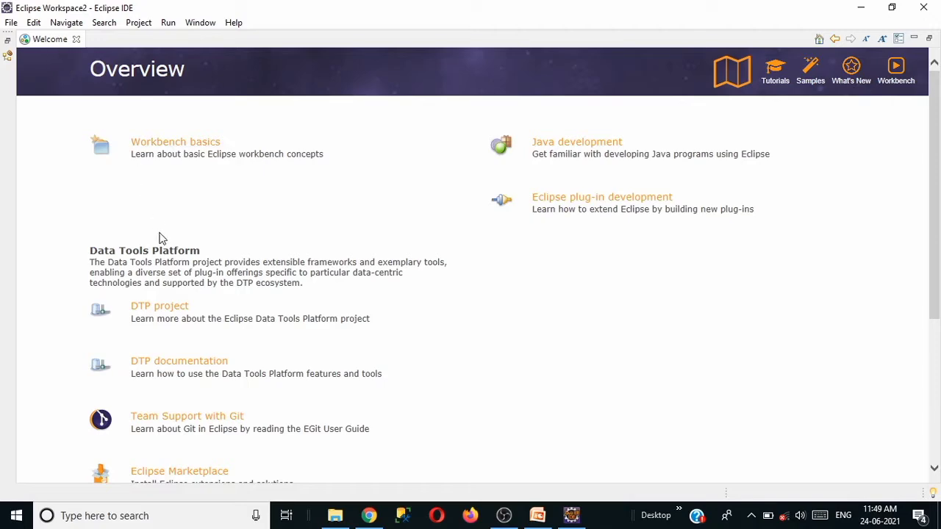
{"action": "scroll", "coordinate": [161, 290], "scroll_direction": "down", "scroll_amount": 3}
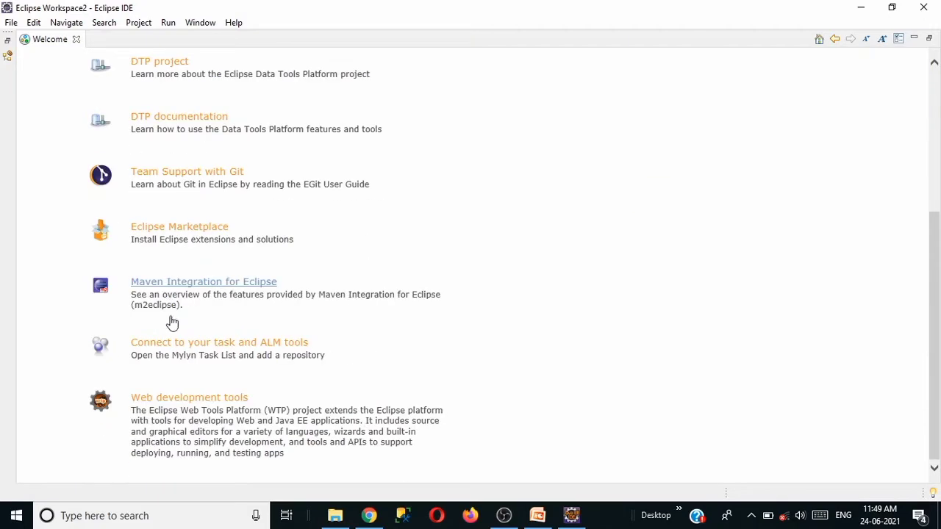
{"action": "scroll", "coordinate": [486, 350], "scroll_direction": "up", "scroll_amount": 3}
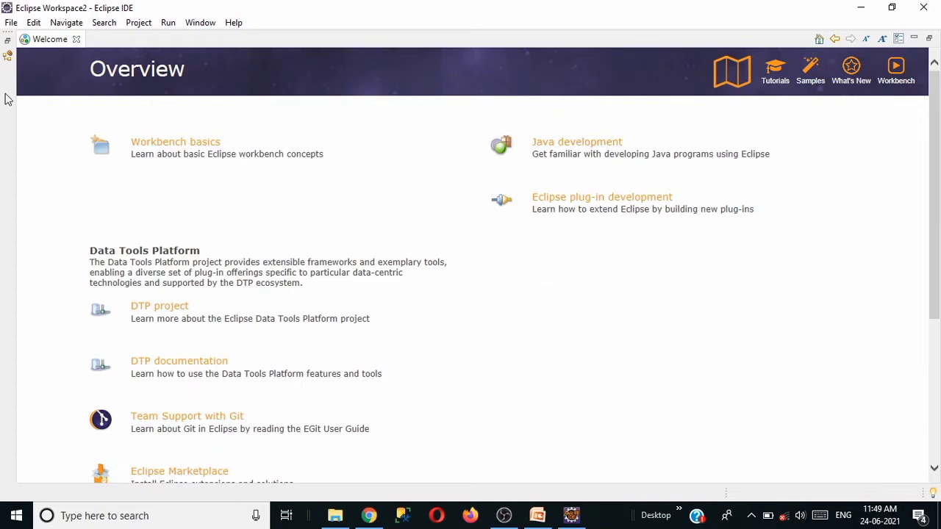
{"action": "left_click", "coordinate": [15, 22]}
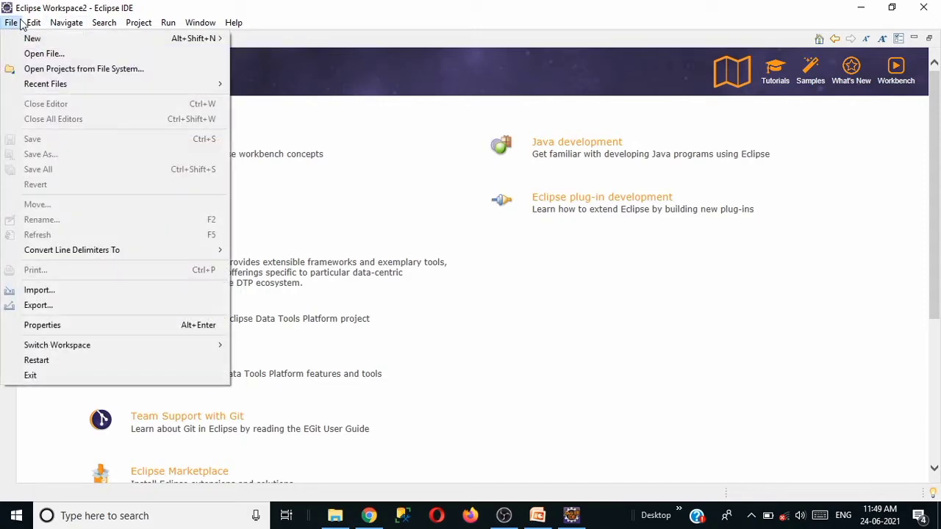
{"action": "mouse_move", "coordinate": [66, 22]}
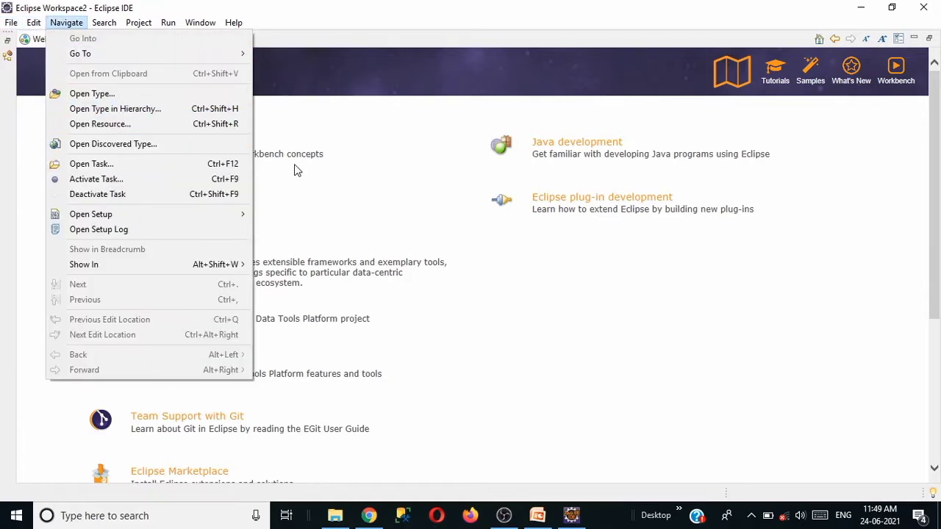
{"action": "left_click", "coordinate": [746, 469]}
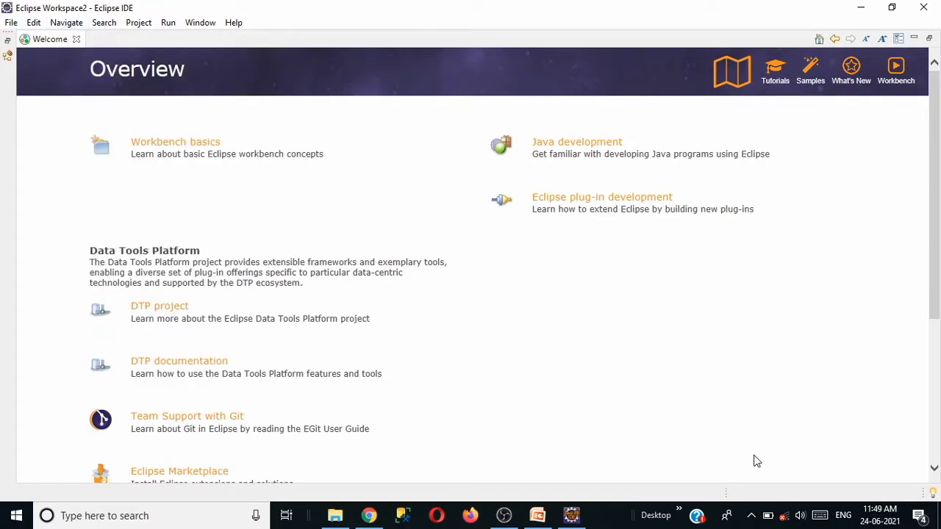
Step: Check the available Wi-Fi networks and close the network list
{"action": "left_click", "coordinate": [785, 519]}
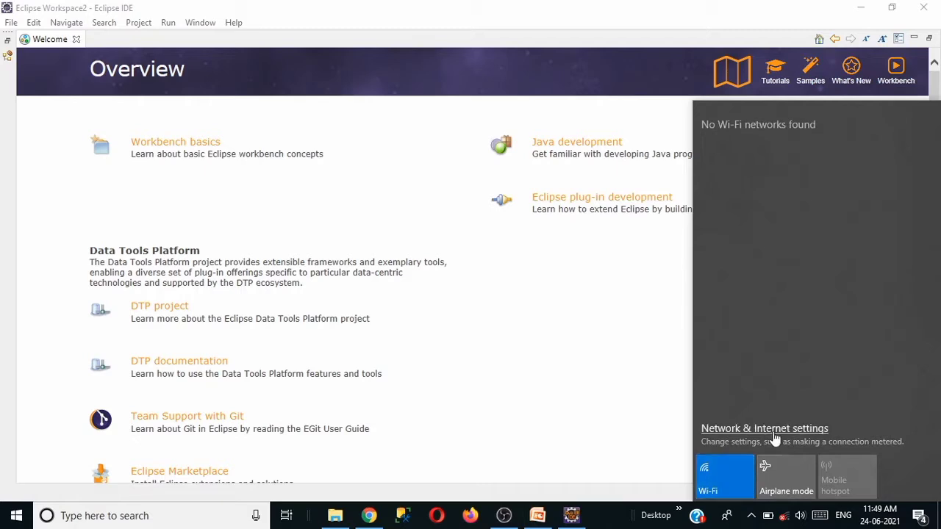
{"action": "left_click", "coordinate": [566, 350]}
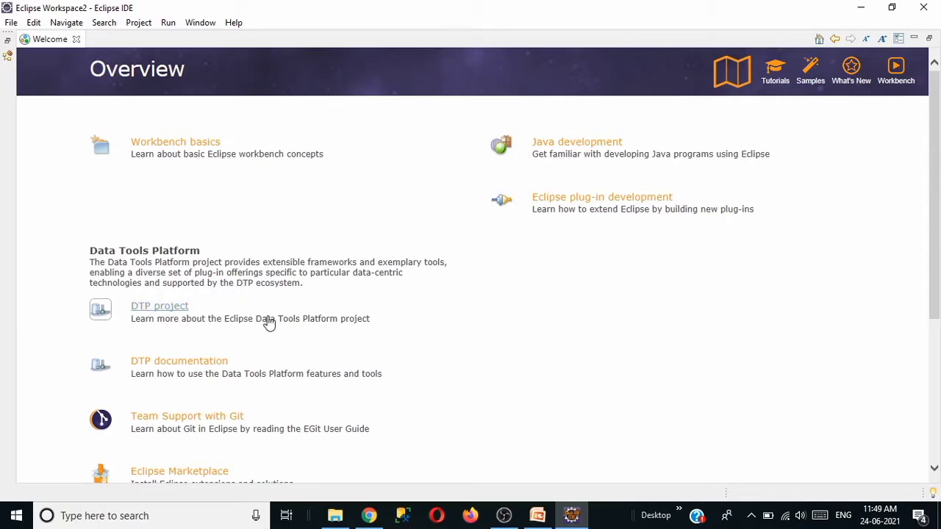
Step: Switch to Chrome and search Google for "apache tomcat 10 download" in a new tab
{"action": "left_click", "coordinate": [368, 515]}
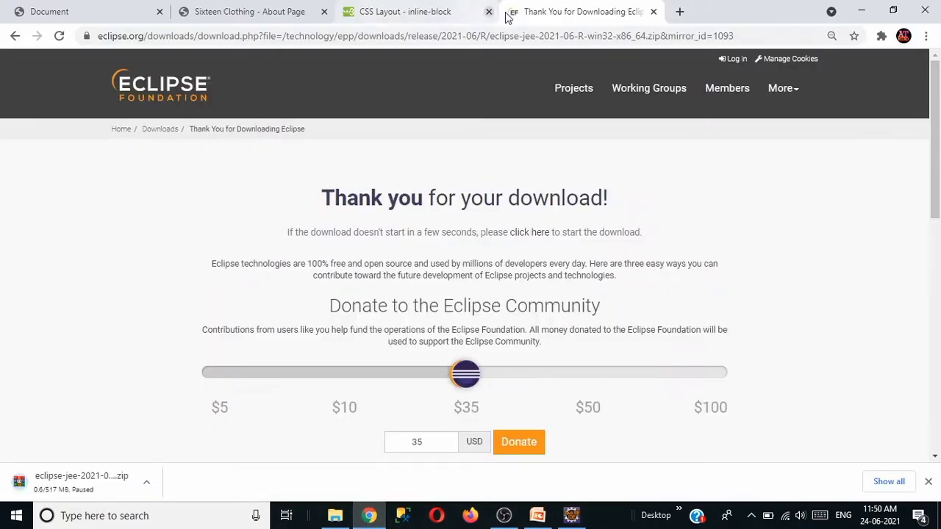
{"action": "left_click", "coordinate": [677, 11]}
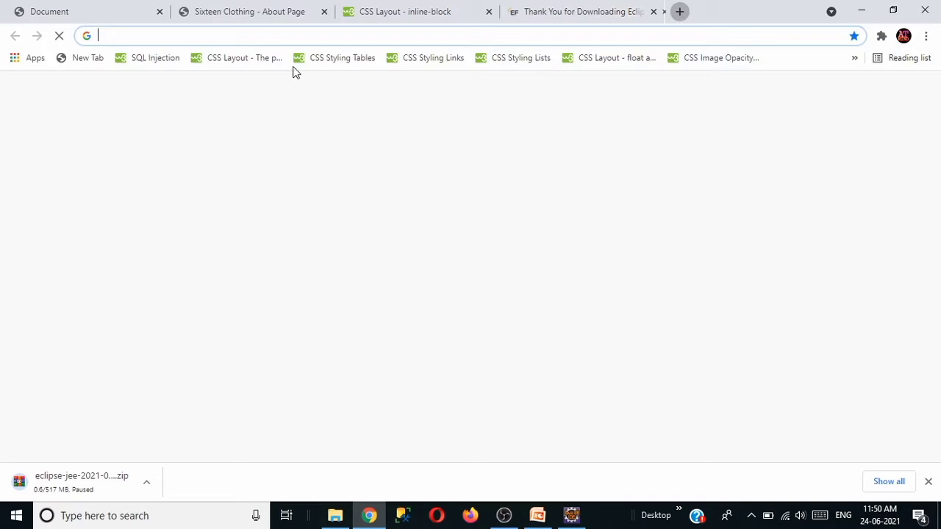
{"action": "left_click", "coordinate": [234, 38]}
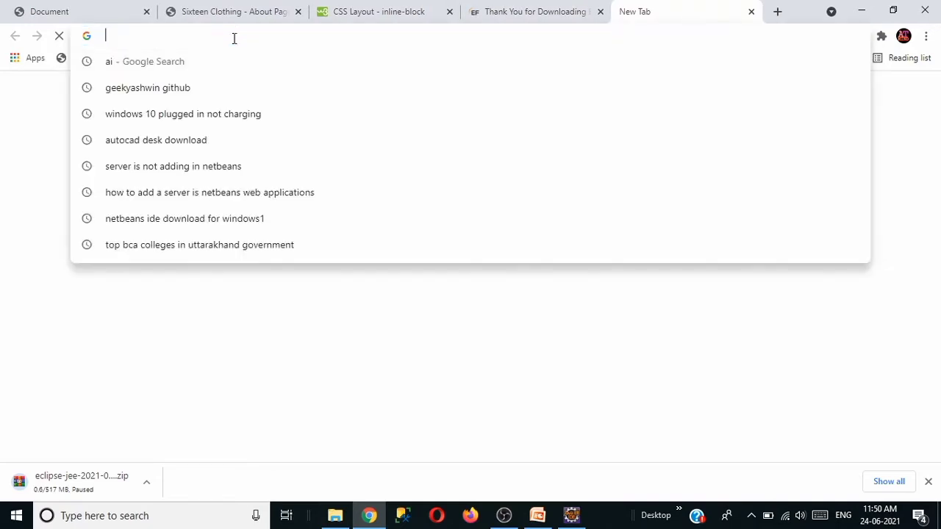
{"action": "type", "text": "acc"}
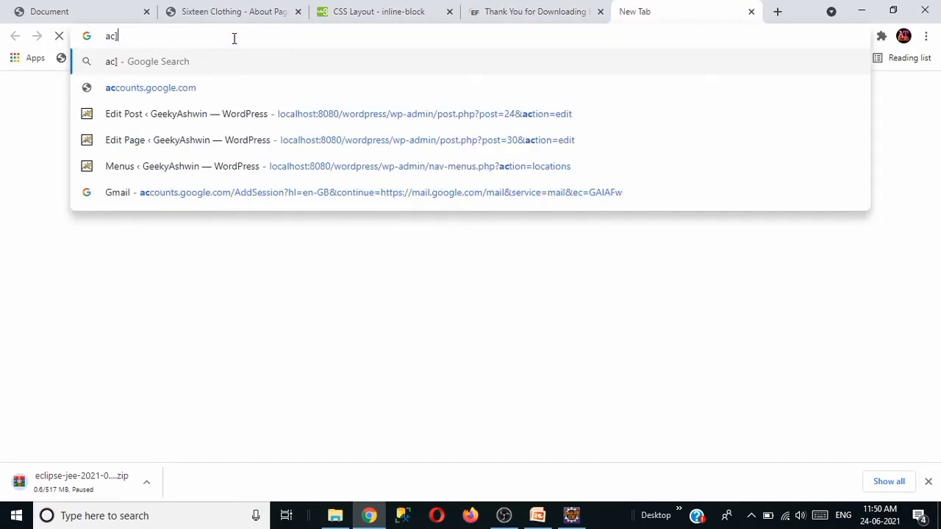
{"action": "key", "text": "BackSpace"}
{"action": "key", "text": "BackSpace"}
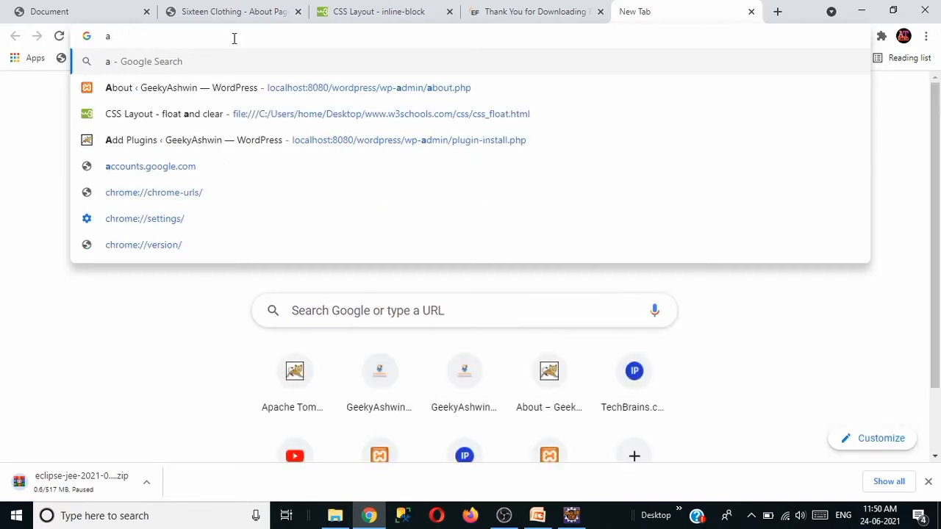
{"action": "type", "text": "pachetomacat"}
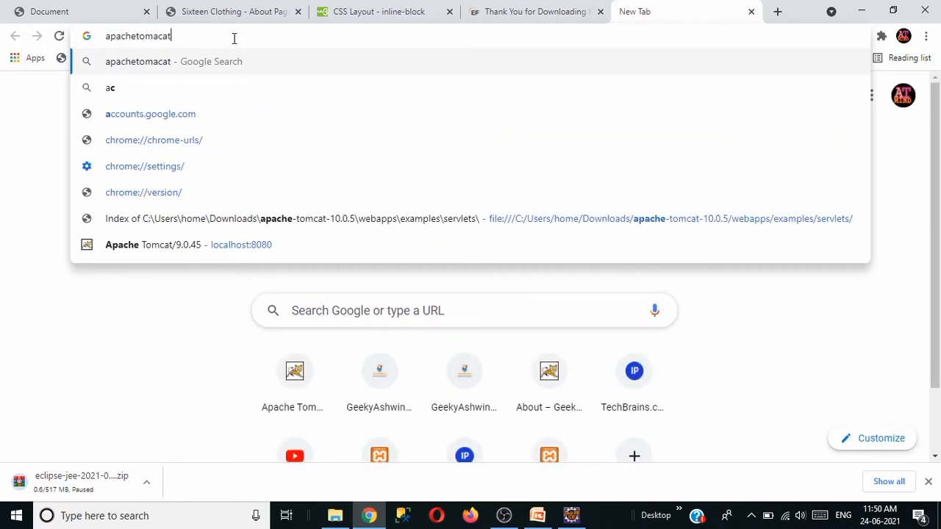
{"action": "key", "text": "BackSpace"}
{"action": "key", "text": "BackSpace"}
{"action": "key", "text": "BackSpace"}
{"action": "key", "text": "BackSpace"}
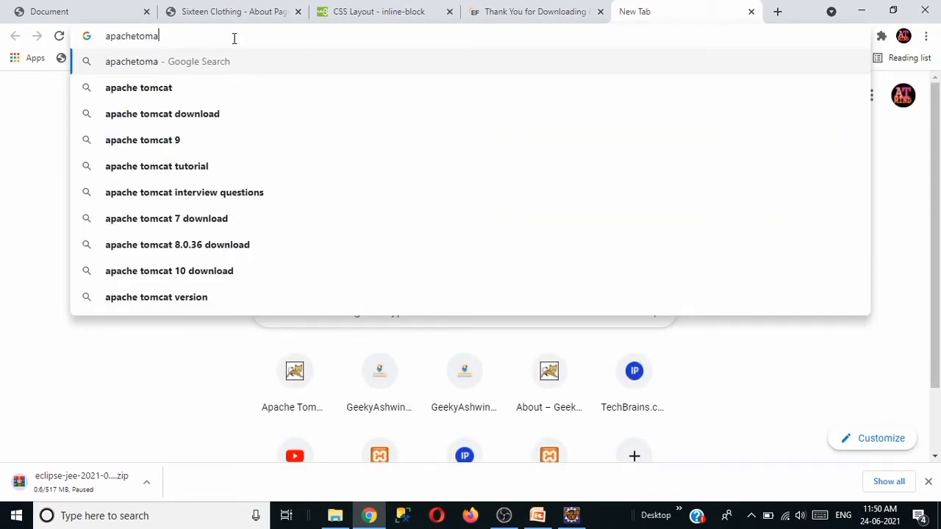
{"action": "type", "text": "cat"}
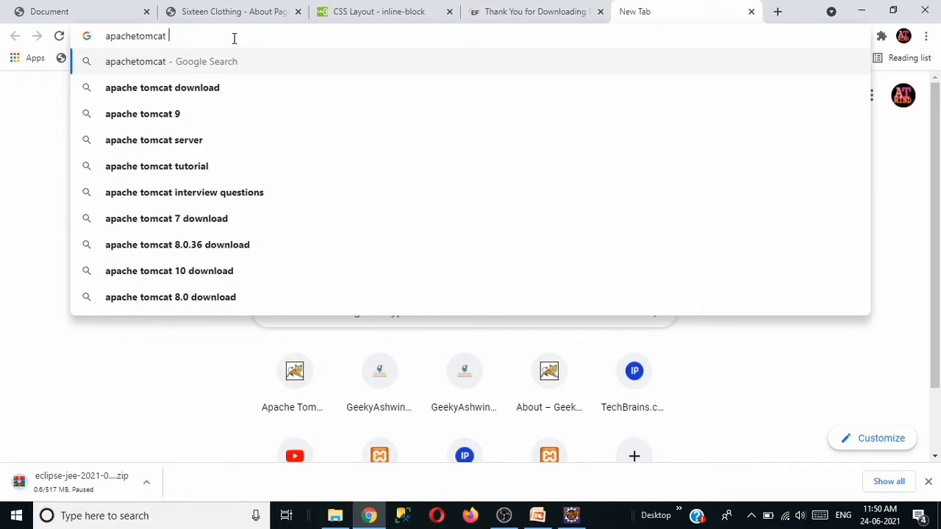
{"action": "type", "text": " 10 dow"}
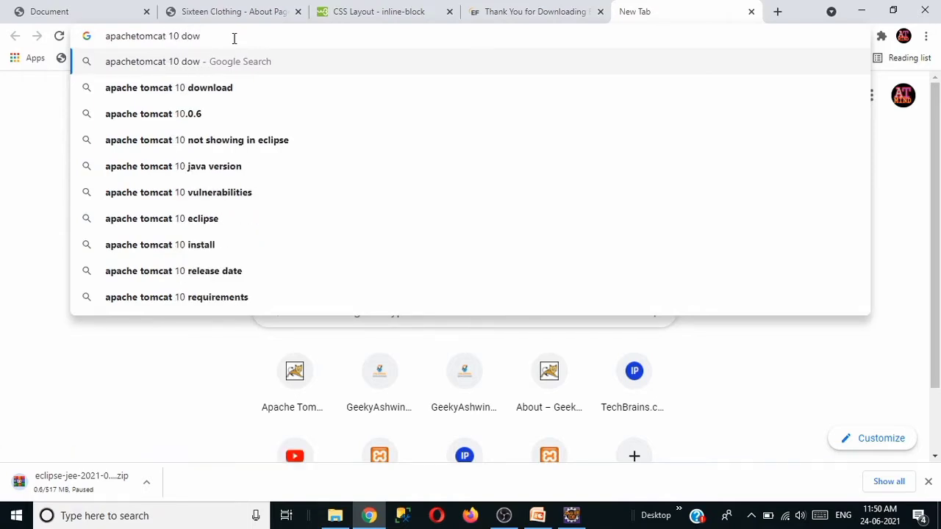
{"action": "key", "text": "Down"}
{"action": "key", "text": "Return"}
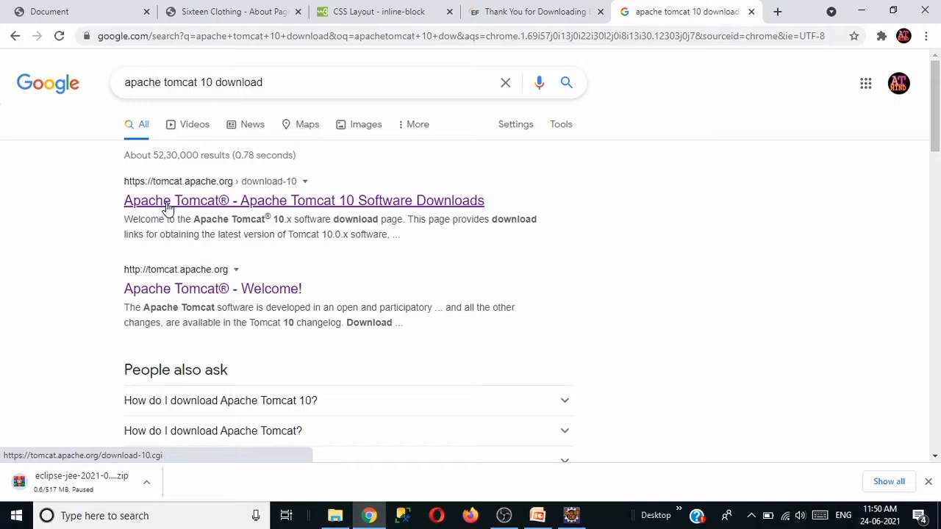
Step: Open the Apache Tomcat 10 Software Downloads page from the search results and check the list of other mirrors
{"action": "left_click", "coordinate": [167, 207]}
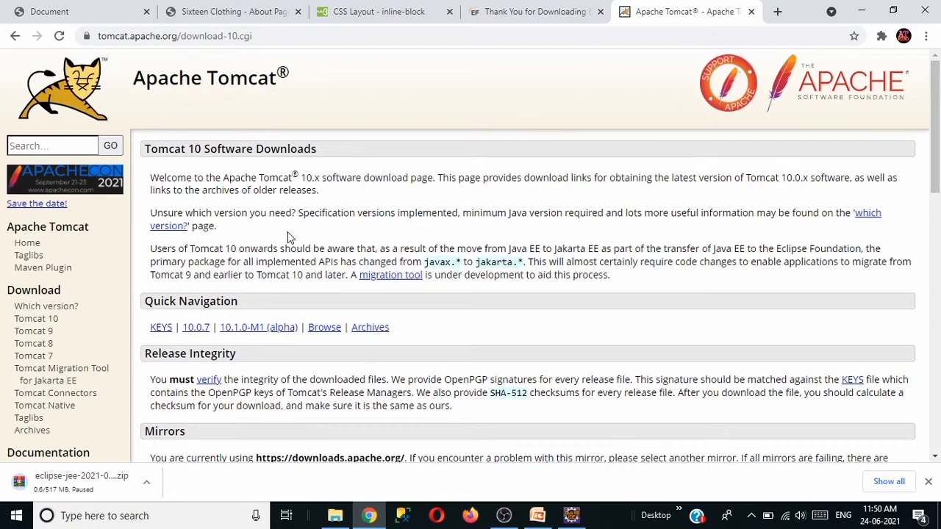
{"action": "scroll", "coordinate": [370, 331], "scroll_direction": "down", "scroll_amount": 1}
{"action": "scroll", "coordinate": [370, 331], "scroll_direction": "down", "scroll_amount": 2}
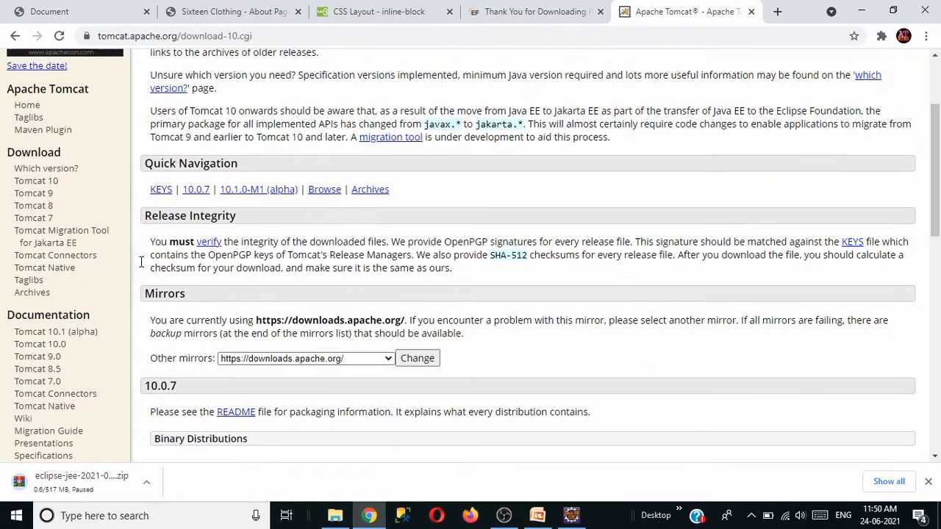
{"action": "left_click", "coordinate": [384, 359]}
{"action": "left_click", "coordinate": [383, 359]}
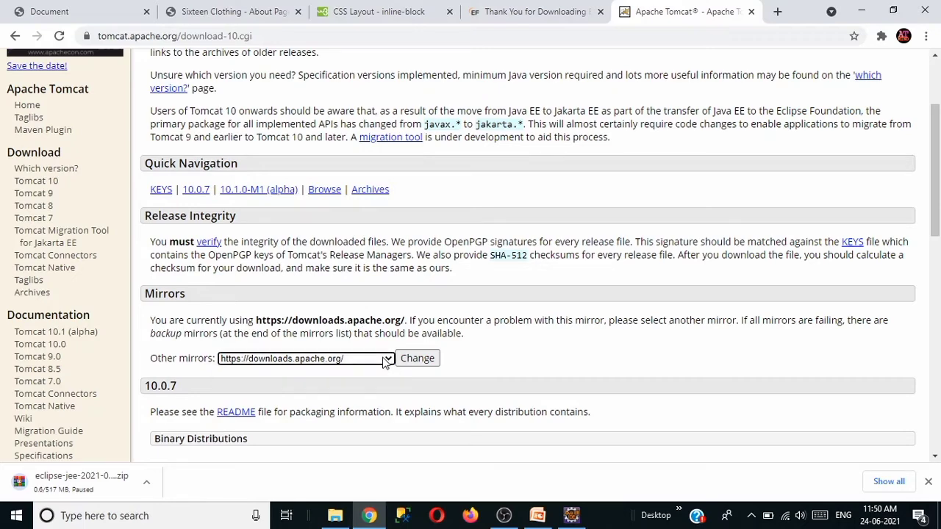
Step: Start downloading the 64-bit Windows zip of Tomcat 10.0.7 from the core binary distributions, and pause the download
{"action": "scroll", "coordinate": [383, 359], "scroll_direction": "down", "scroll_amount": 3}
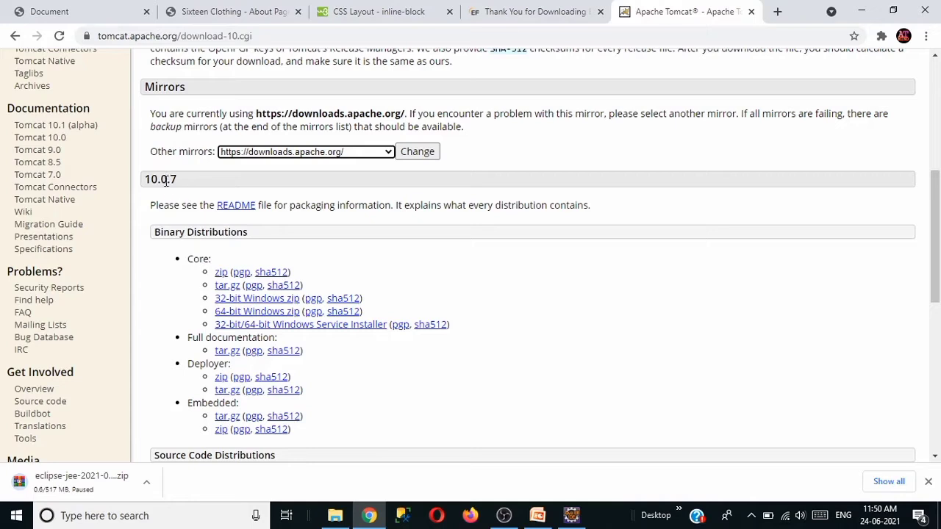
{"action": "left_click", "coordinate": [275, 315]}
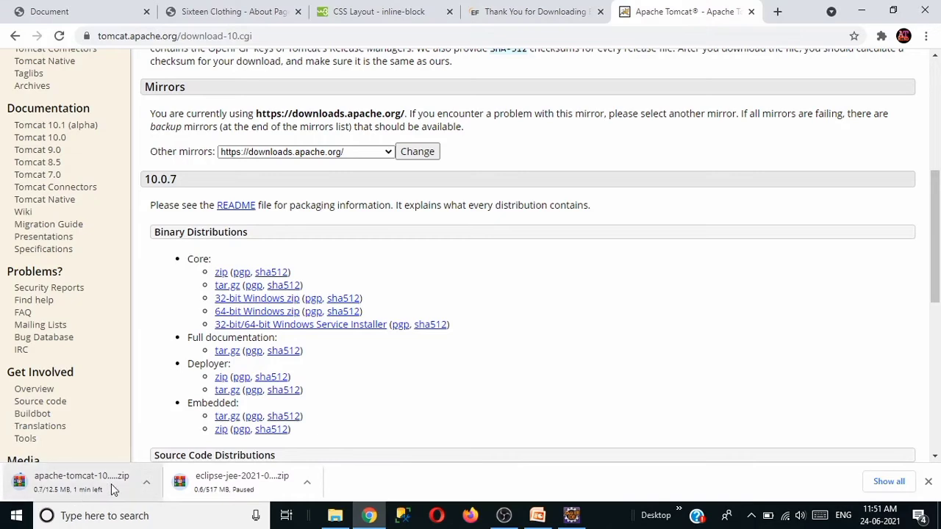
{"action": "left_click", "coordinate": [147, 482]}
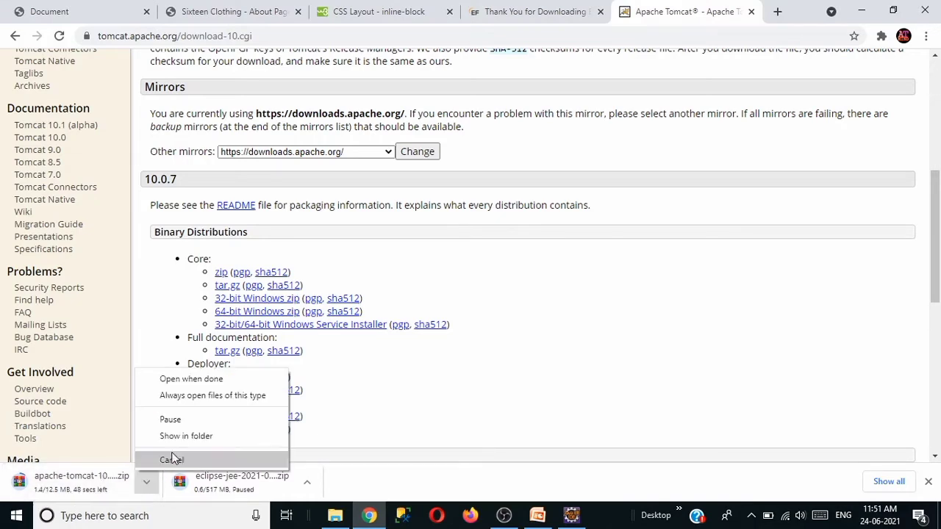
{"action": "left_click", "coordinate": [195, 420]}
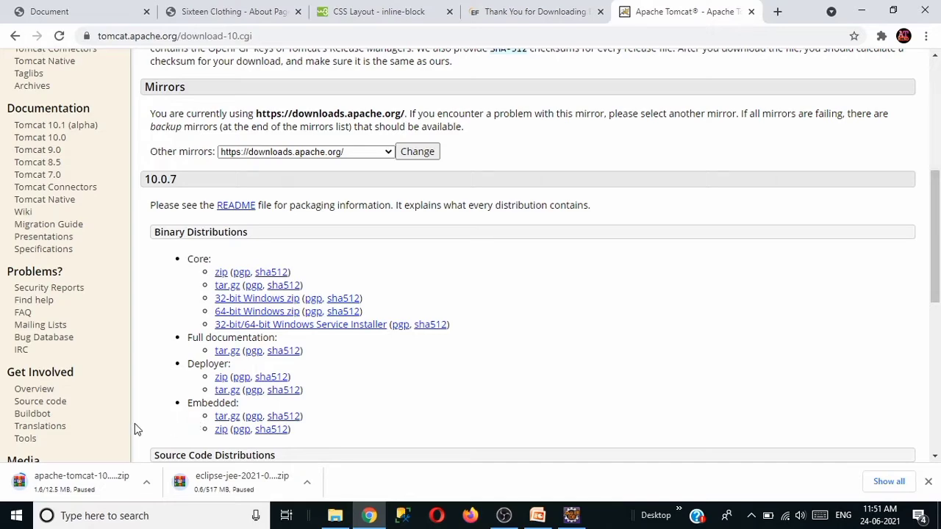
Step: Switch to File Explorer, open the Downloads folder, and locate the apache-tomcat-9.0.45 and apache-tomcat-10.0.5 Windows x64 zip archives
{"action": "left_click", "coordinate": [335, 515]}
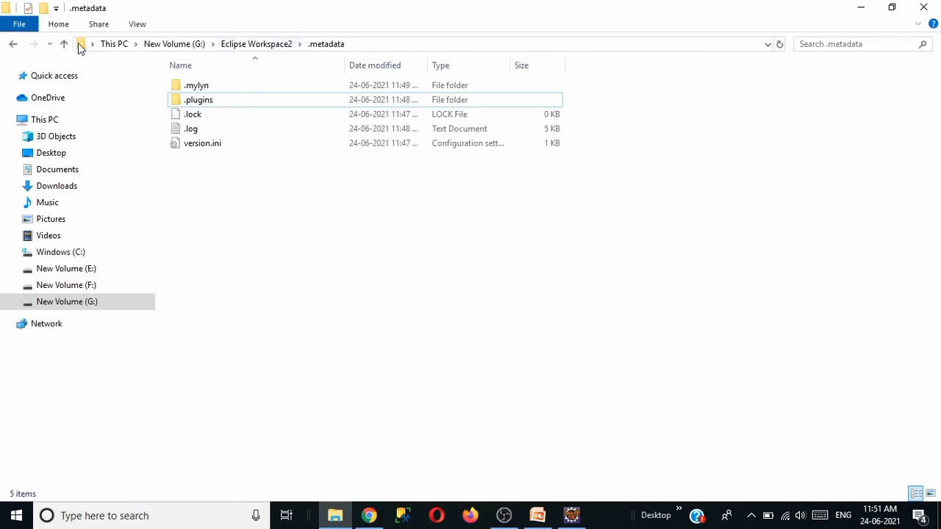
{"action": "left_click", "coordinate": [112, 44]}
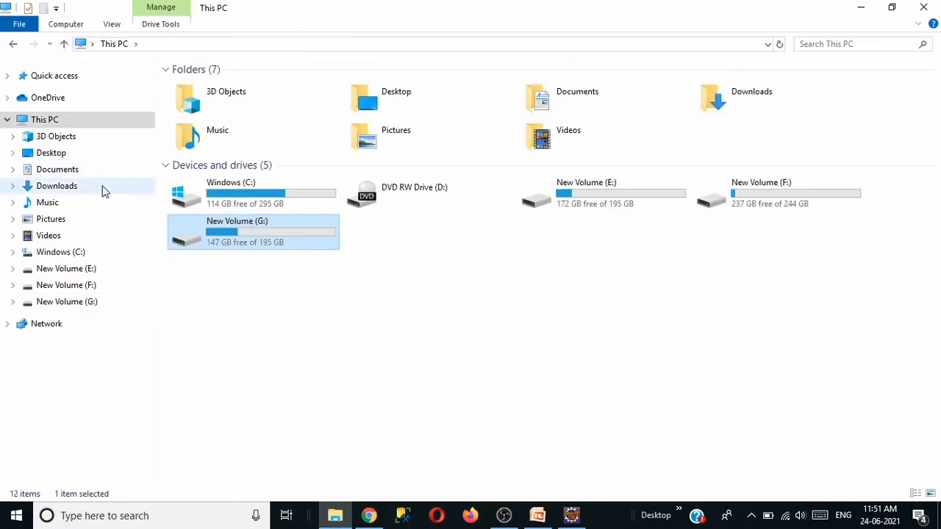
{"action": "left_click", "coordinate": [57, 186]}
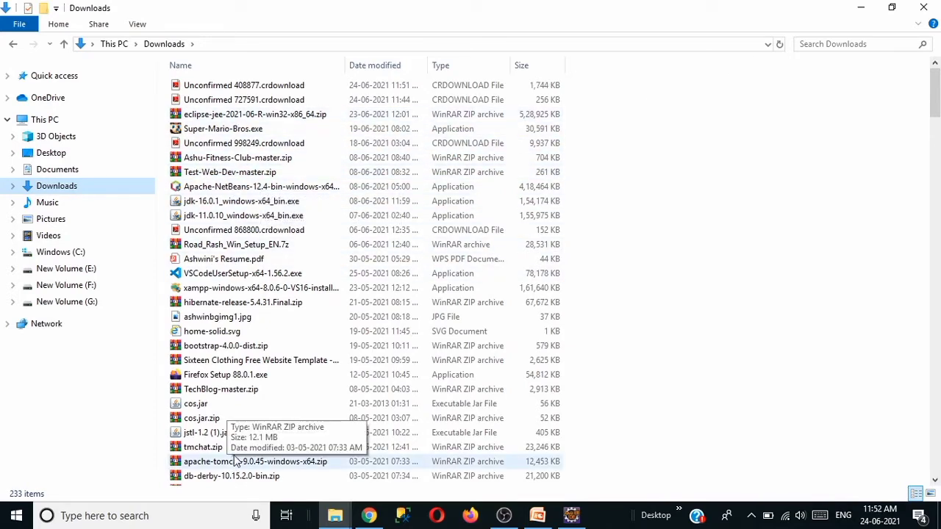
{"action": "left_click", "coordinate": [275, 469]}
{"action": "scroll", "coordinate": [279, 456], "scroll_direction": "down", "scroll_amount": 4}
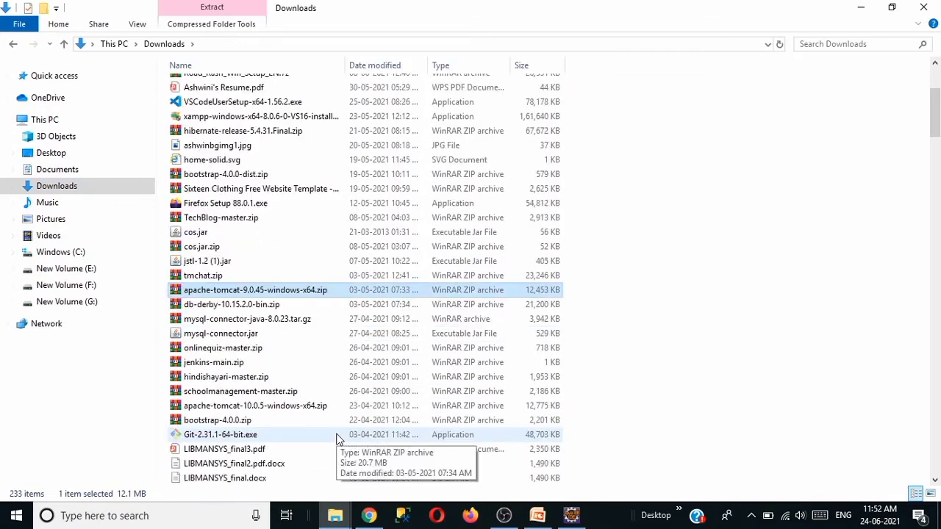
{"action": "left_click", "coordinate": [228, 408]}
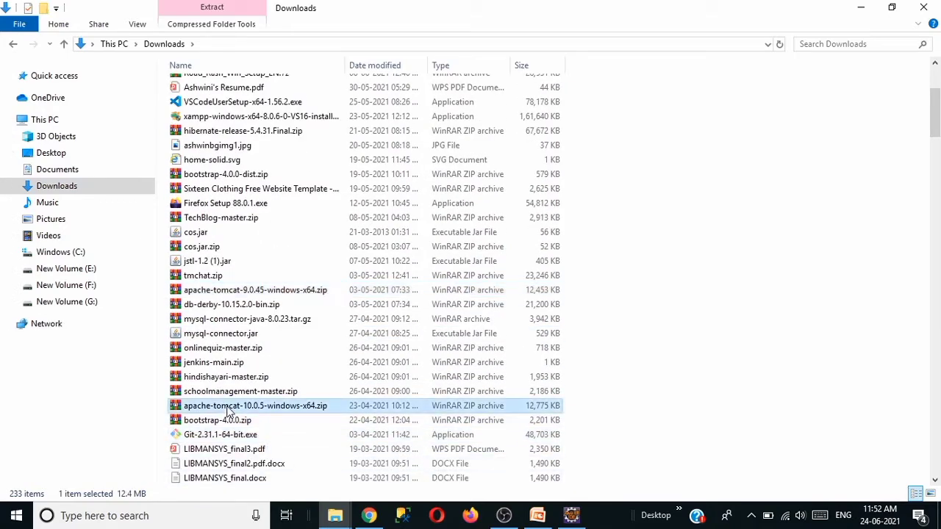
Step: Open the extracted apache-tomcat-10.0.5 folder in Downloads and examine the jar files in its lib folder
{"action": "scroll", "coordinate": [257, 416], "scroll_direction": "down", "scroll_amount": 20}
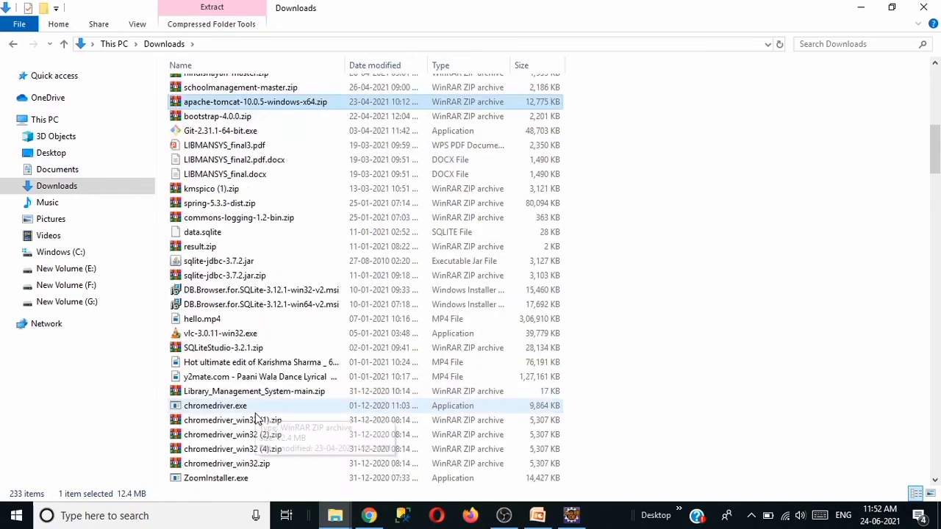
{"action": "scroll", "coordinate": [257, 419], "scroll_direction": "down", "scroll_amount": 20}
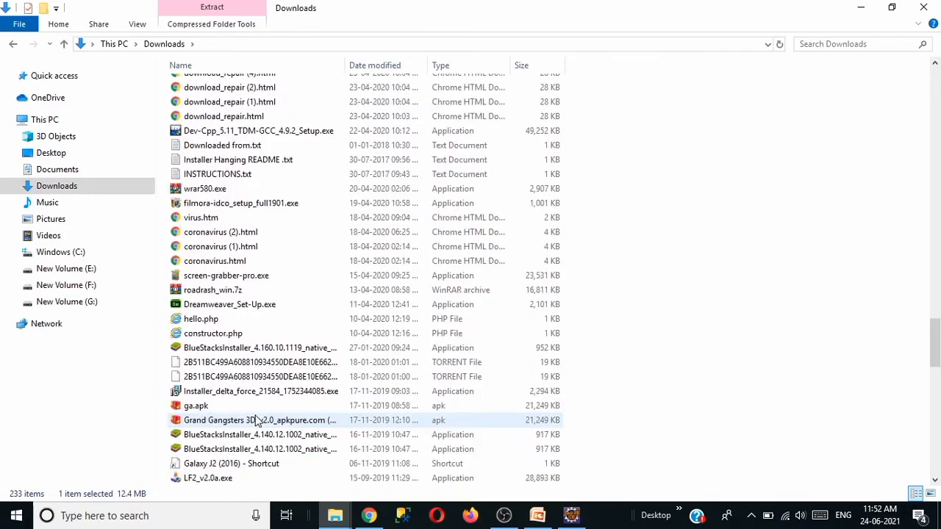
{"action": "scroll", "coordinate": [255, 423], "scroll_direction": "down", "scroll_amount": 15}
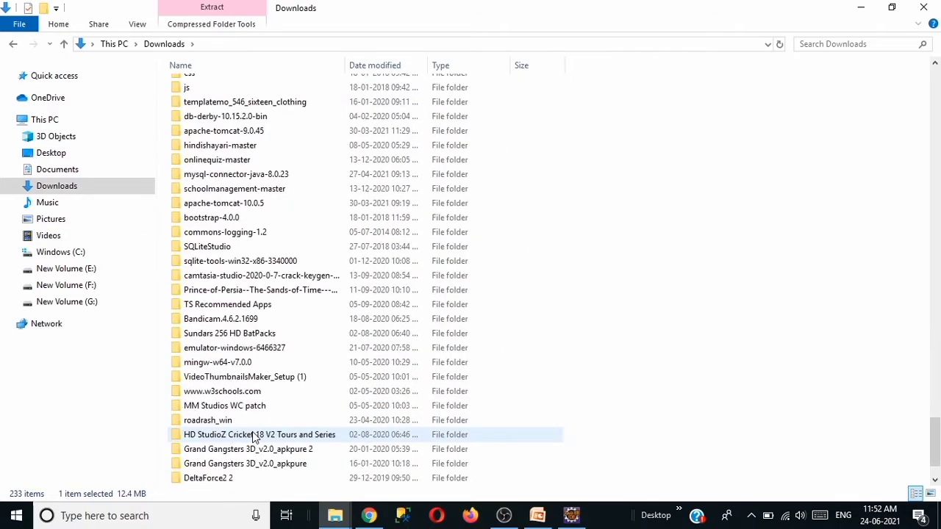
{"action": "left_click", "coordinate": [242, 133]}
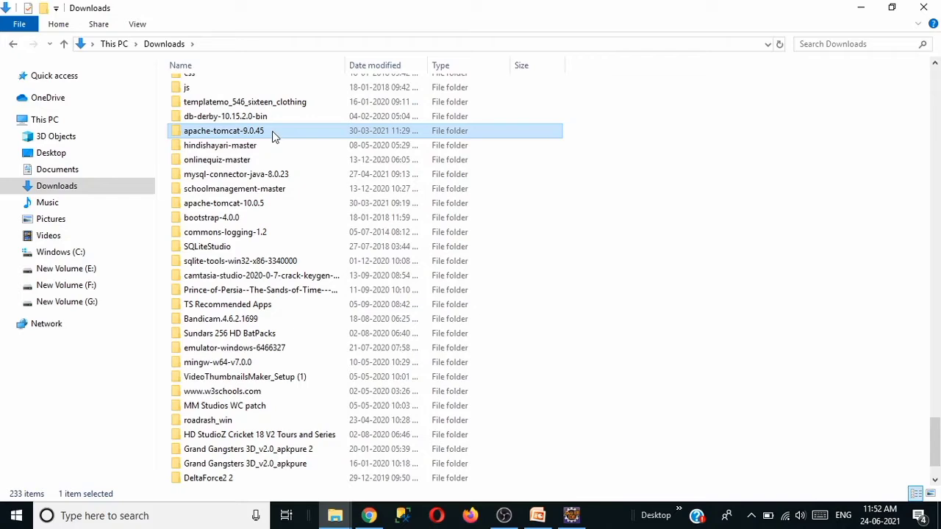
{"action": "double_click", "coordinate": [259, 203]}
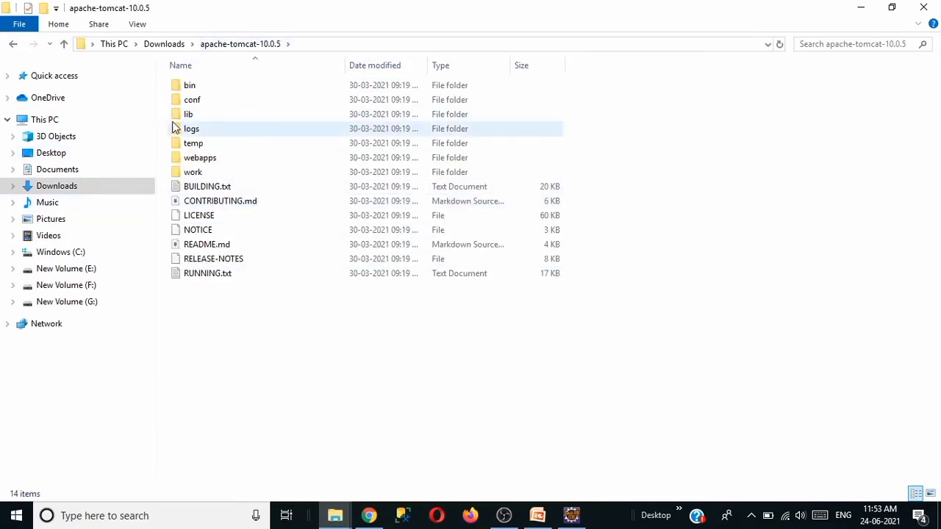
{"action": "double_click", "coordinate": [189, 116]}
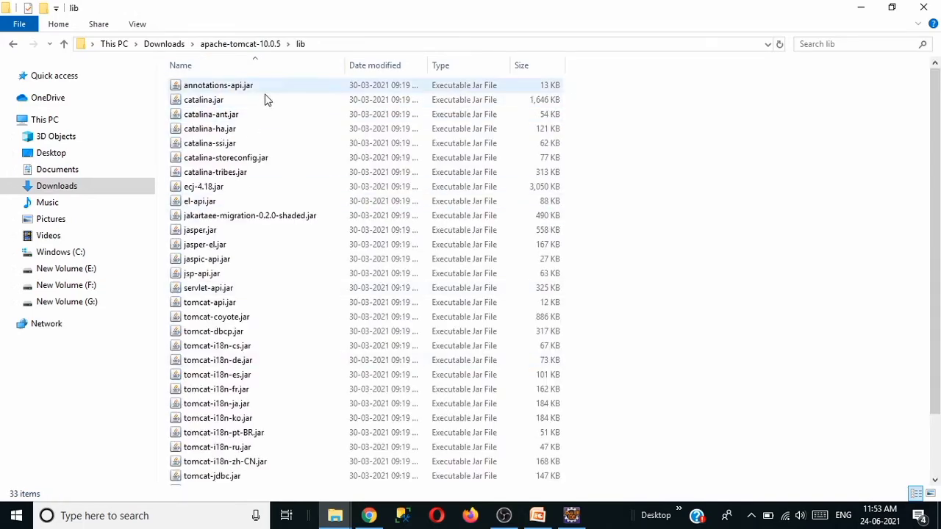
{"action": "scroll", "coordinate": [312, 228], "scroll_direction": "down", "scroll_amount": 2}
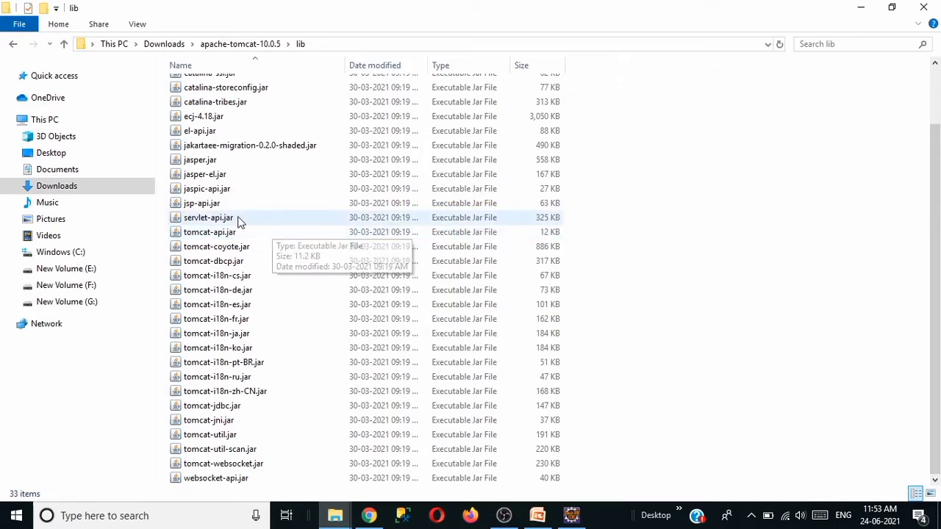
Step: Switch back to Eclipse, show the Servers view, and close the Welcome page
{"action": "left_click", "coordinate": [860, 9]}
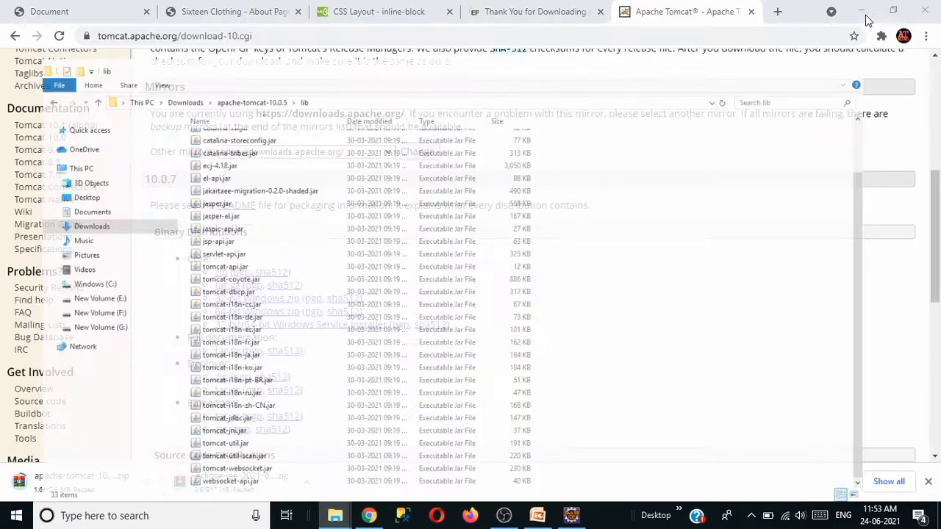
{"action": "left_click", "coordinate": [572, 515]}
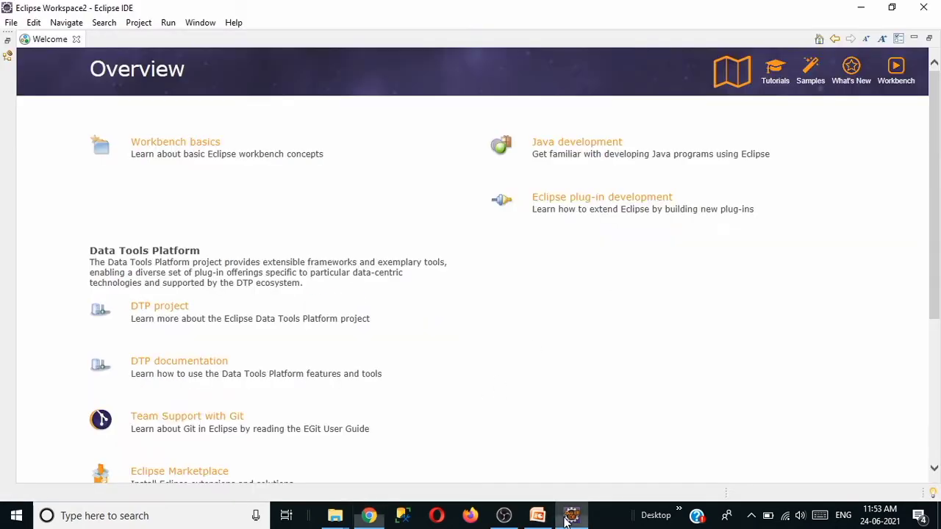
{"action": "left_click", "coordinate": [202, 24]}
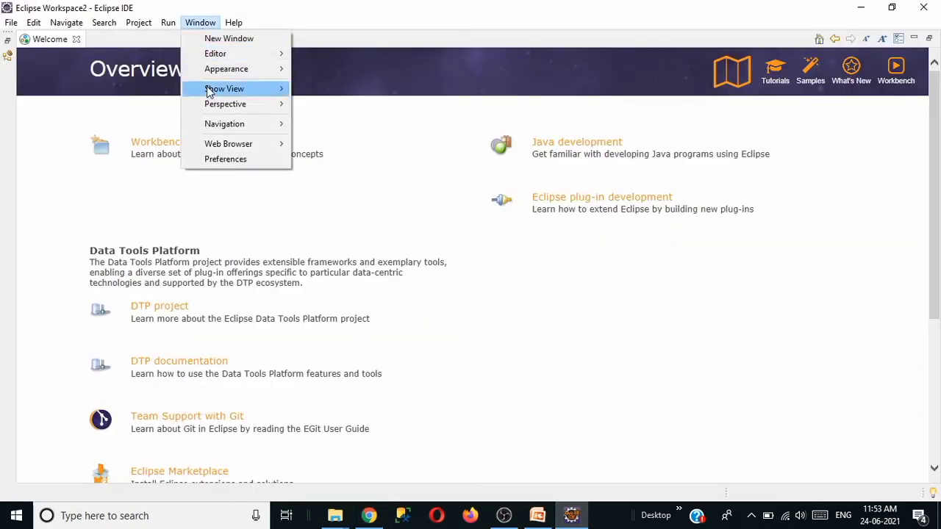
{"action": "mouse_move", "coordinate": [209, 91]}
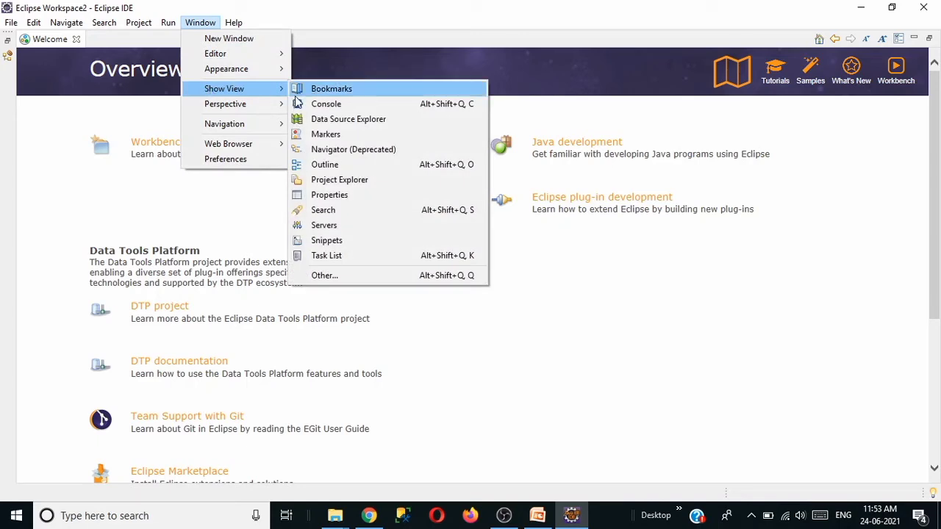
{"action": "left_click", "coordinate": [317, 225]}
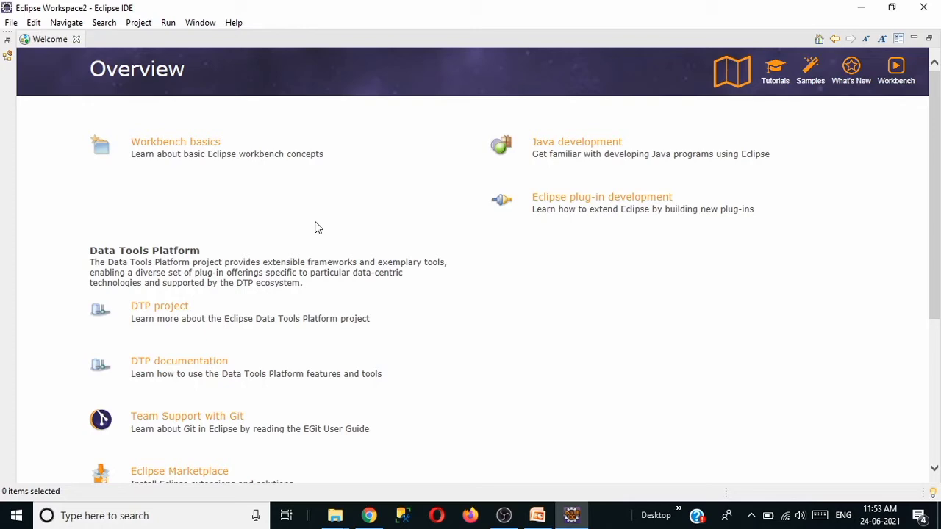
{"action": "left_click", "coordinate": [202, 23]}
{"action": "mouse_move", "coordinate": [222, 89]}
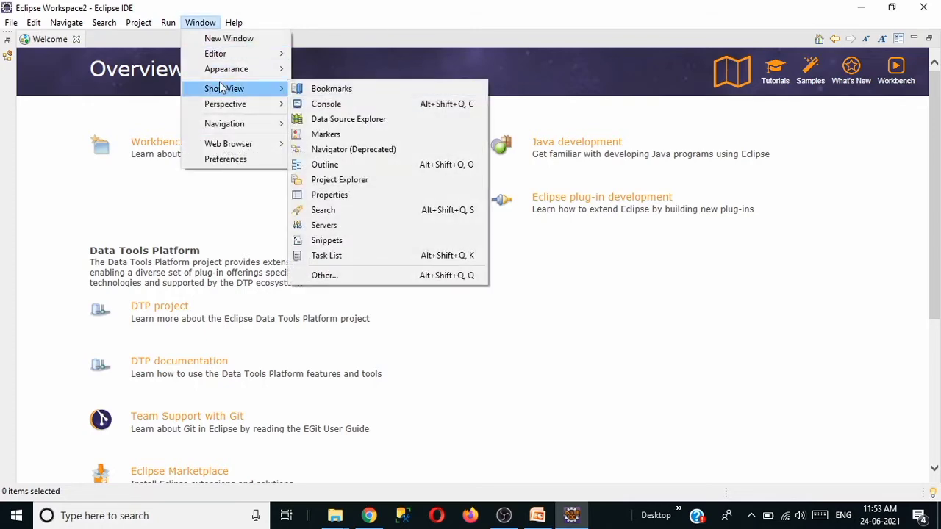
{"action": "left_click", "coordinate": [310, 225]}
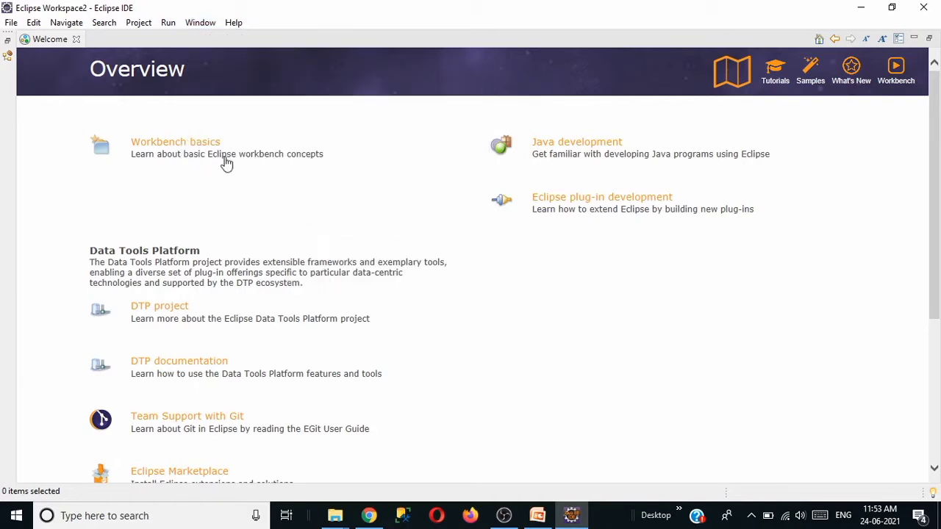
{"action": "left_click", "coordinate": [76, 40]}
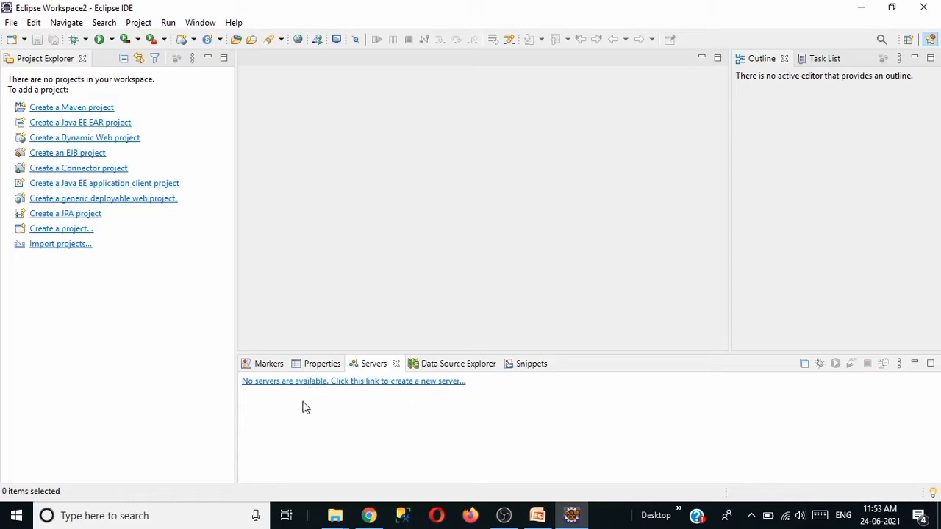
Step: Start creating a new server in the Servers view and choose Apache's Tomcat v10.0 Server as its type, with localhost as host
{"action": "left_click", "coordinate": [375, 382]}
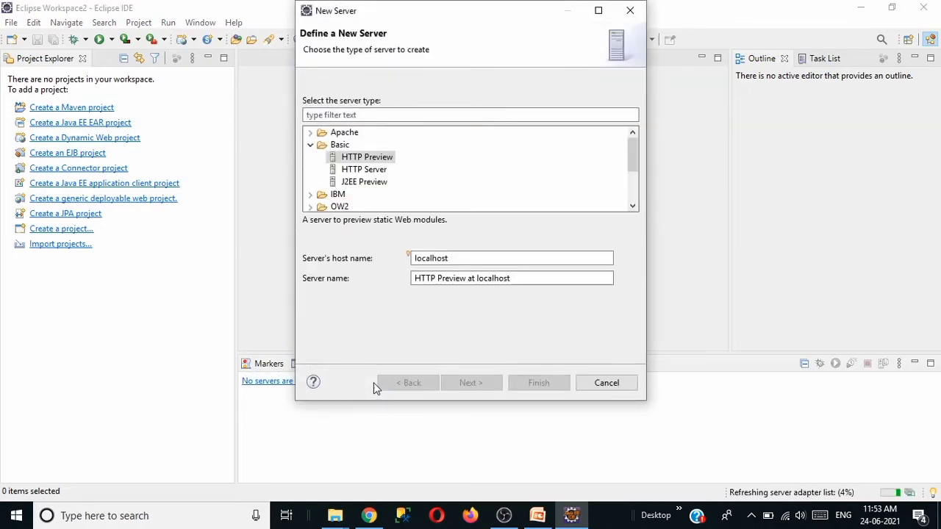
{"action": "left_click", "coordinate": [310, 146]}
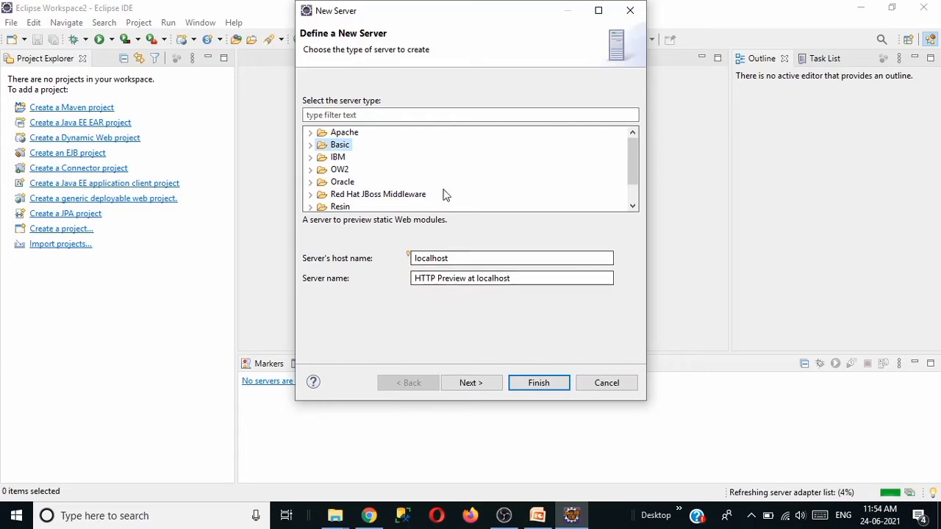
{"action": "left_click", "coordinate": [311, 133]}
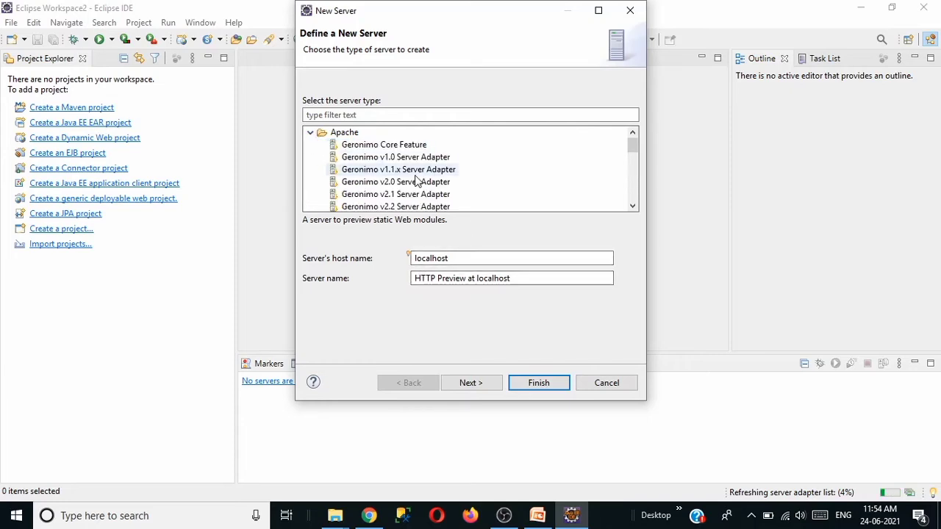
{"action": "scroll", "coordinate": [413, 173], "scroll_direction": "down", "scroll_amount": 2}
{"action": "scroll", "coordinate": [412, 164], "scroll_direction": "down", "scroll_amount": 2}
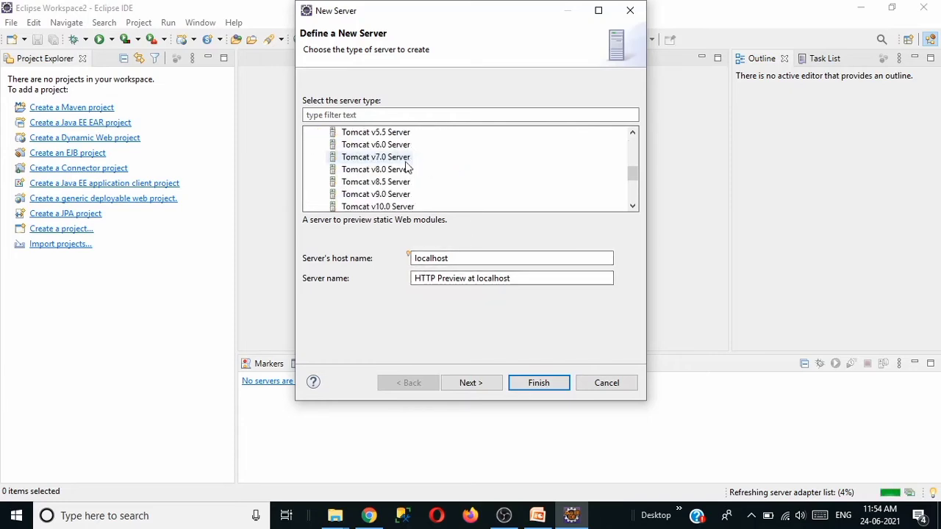
{"action": "left_click", "coordinate": [389, 209]}
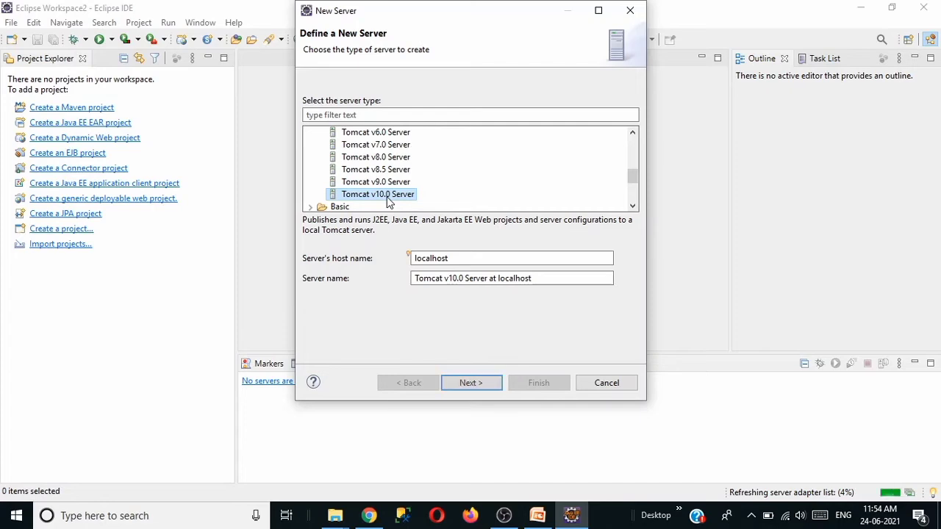
{"action": "left_click", "coordinate": [466, 382]}
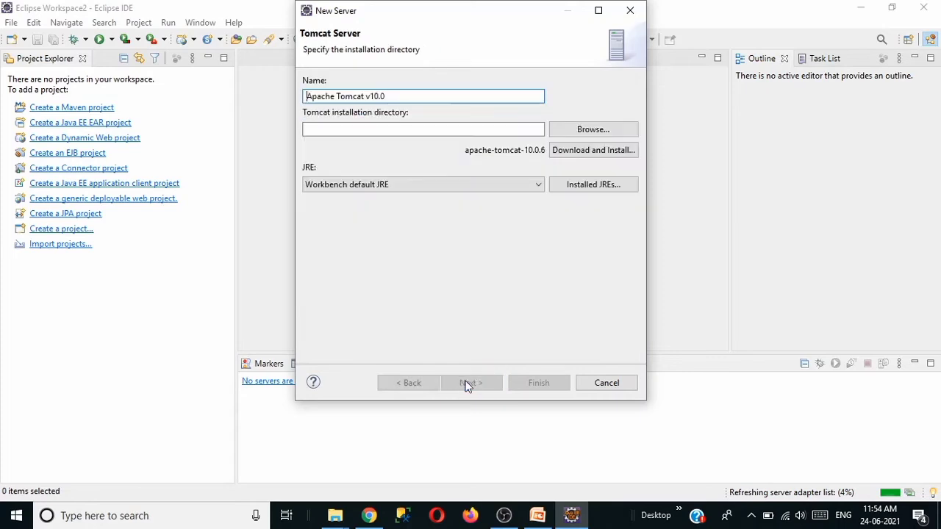
{"action": "left_click", "coordinate": [412, 380]}
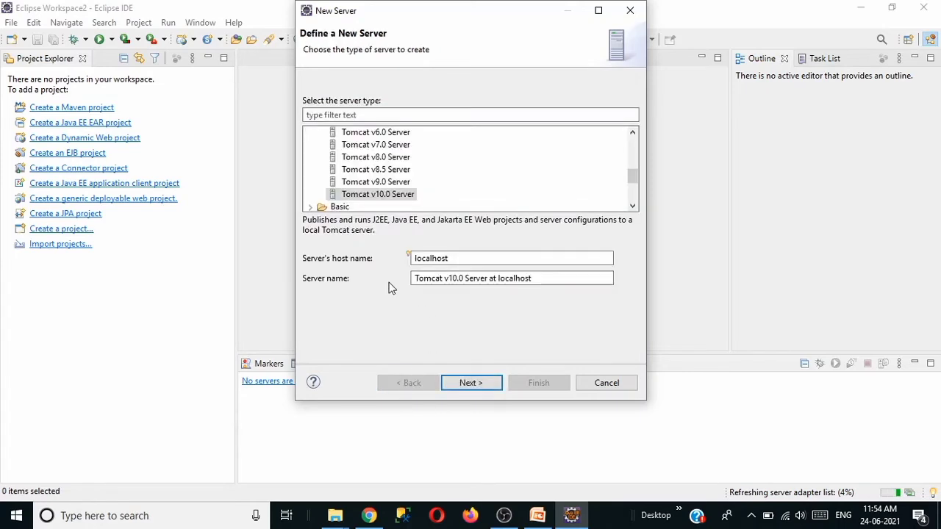
{"action": "left_click", "coordinate": [480, 382]}
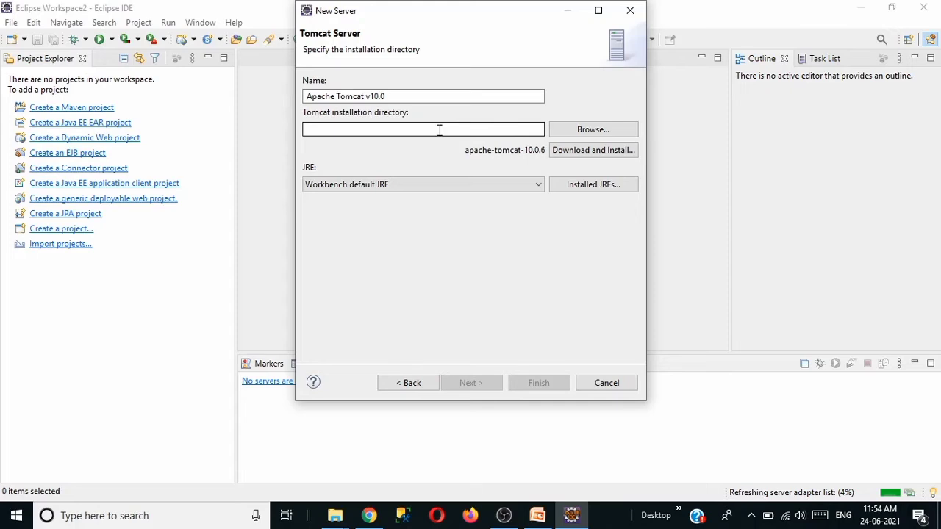
Step: Set the Tomcat installation directory to the apache-tomcat-10.0.5 folder in Downloads and finish creating the server without adding any resources
{"action": "left_click", "coordinate": [582, 132]}
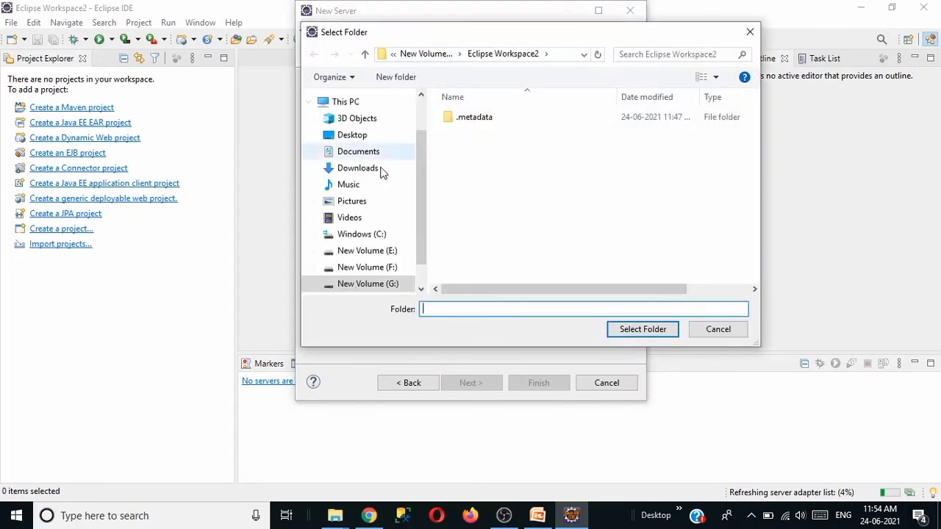
{"action": "left_click", "coordinate": [364, 236]}
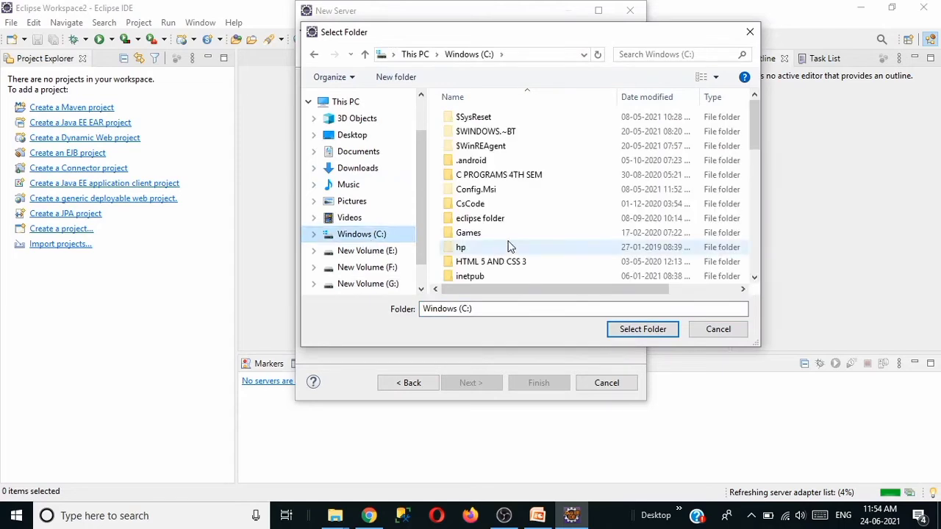
{"action": "scroll", "coordinate": [504, 247], "scroll_direction": "down", "scroll_amount": 6}
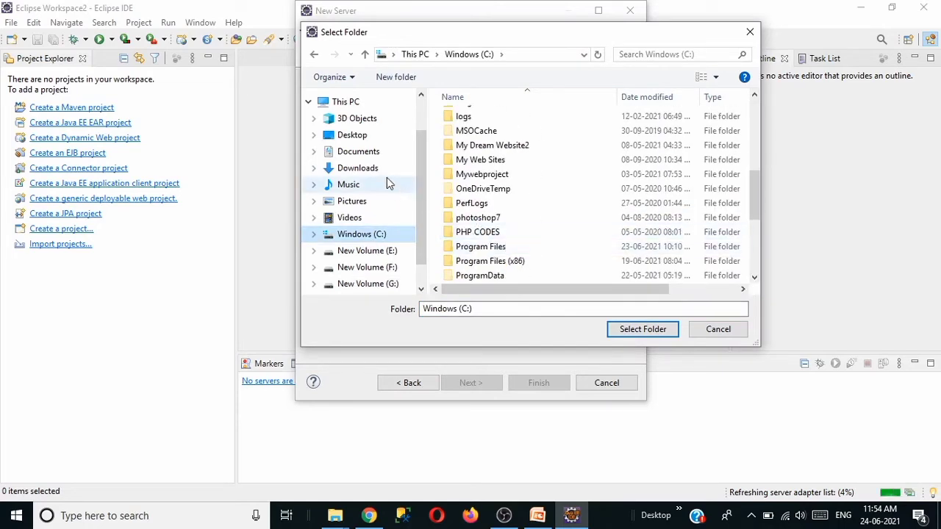
{"action": "left_click", "coordinate": [365, 170]}
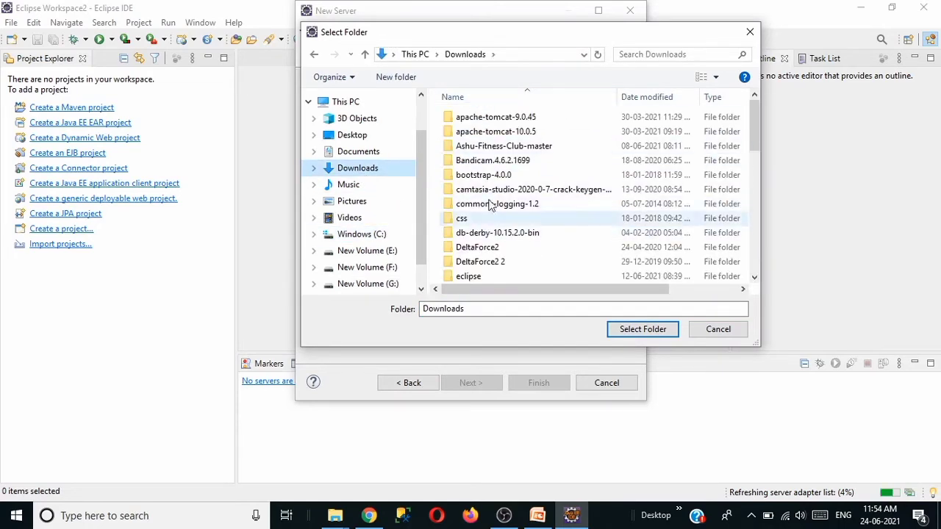
{"action": "left_click", "coordinate": [492, 135]}
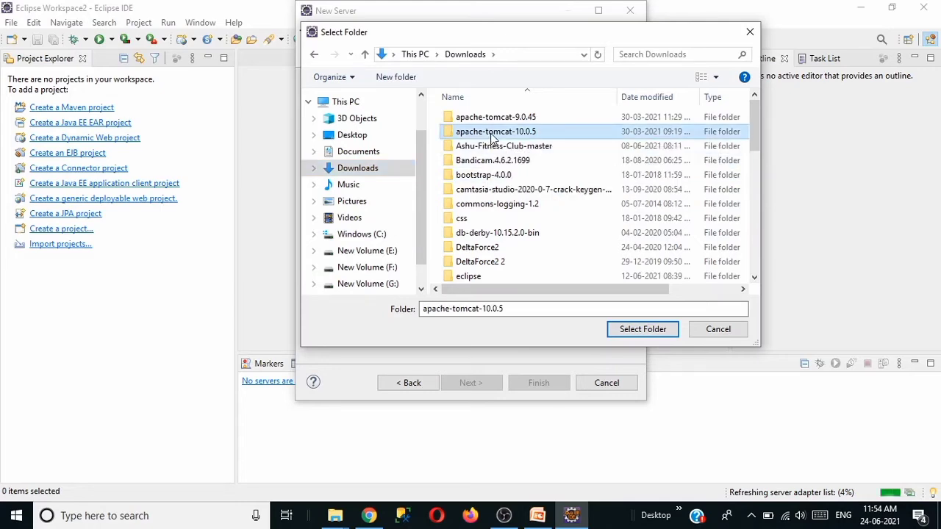
{"action": "left_click", "coordinate": [643, 329]}
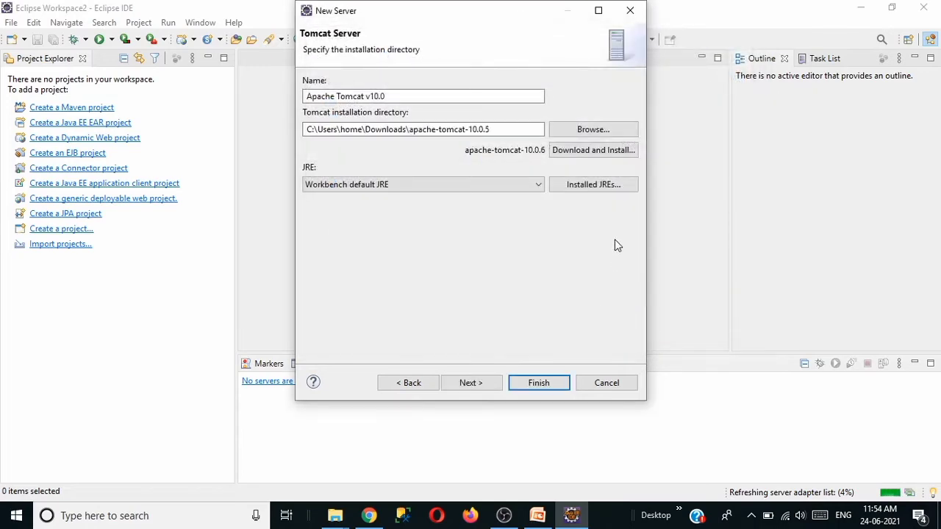
{"action": "left_click", "coordinate": [471, 384]}
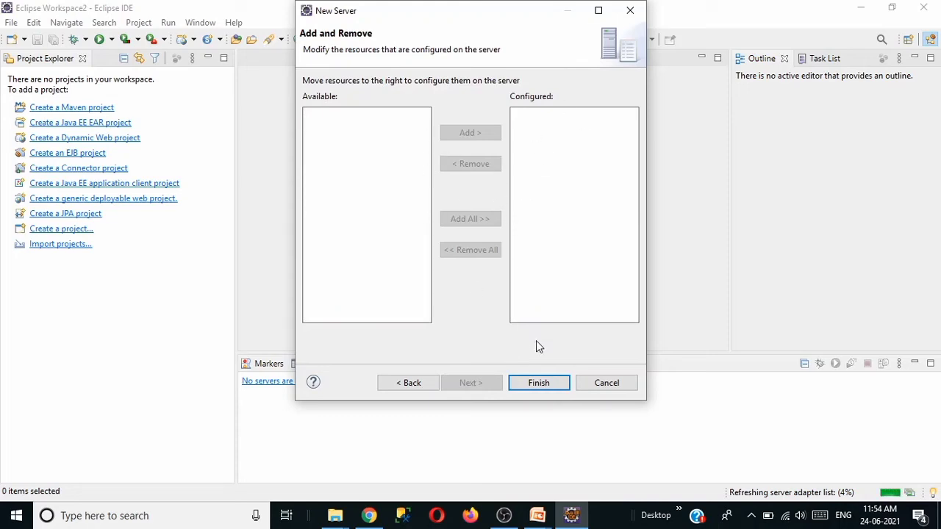
{"action": "left_click", "coordinate": [538, 383]}
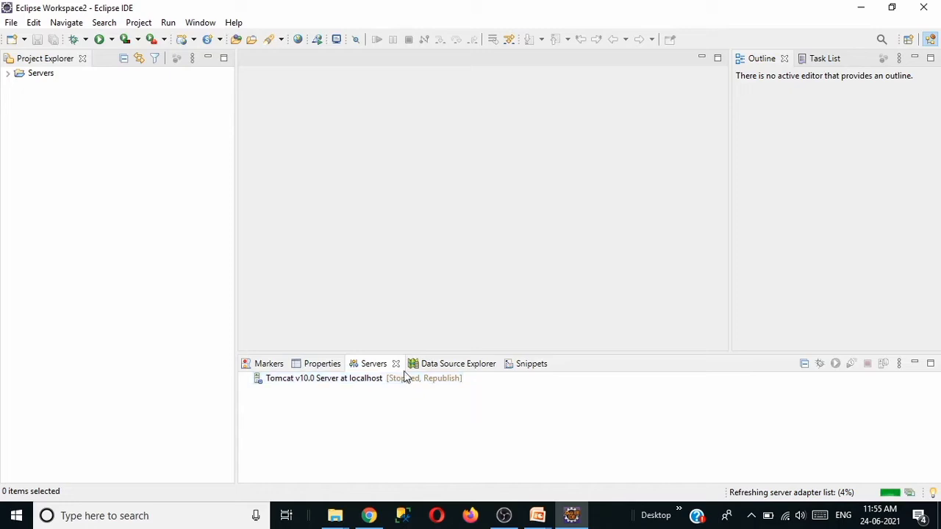
Step: Start the Tomcat v10.0 server at localhost from the Servers view
{"action": "left_click", "coordinate": [342, 384]}
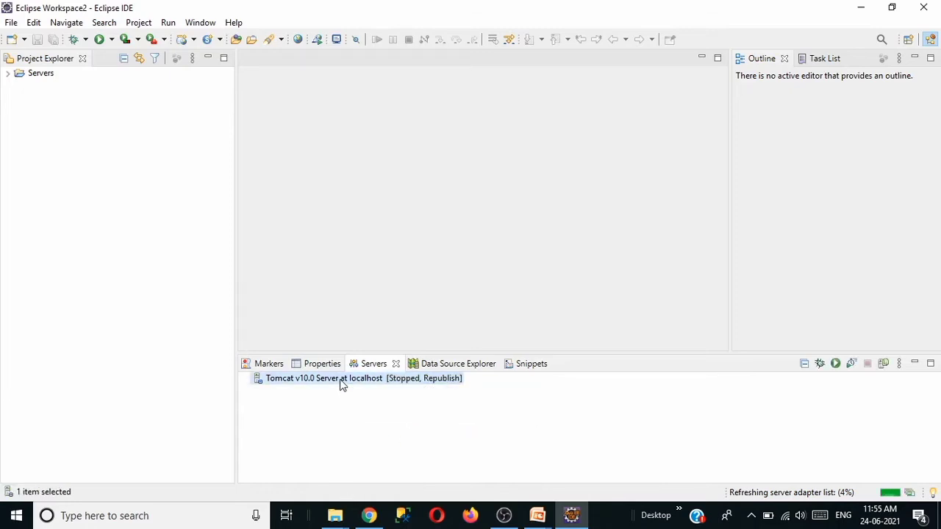
{"action": "right_click", "coordinate": [341, 384]}
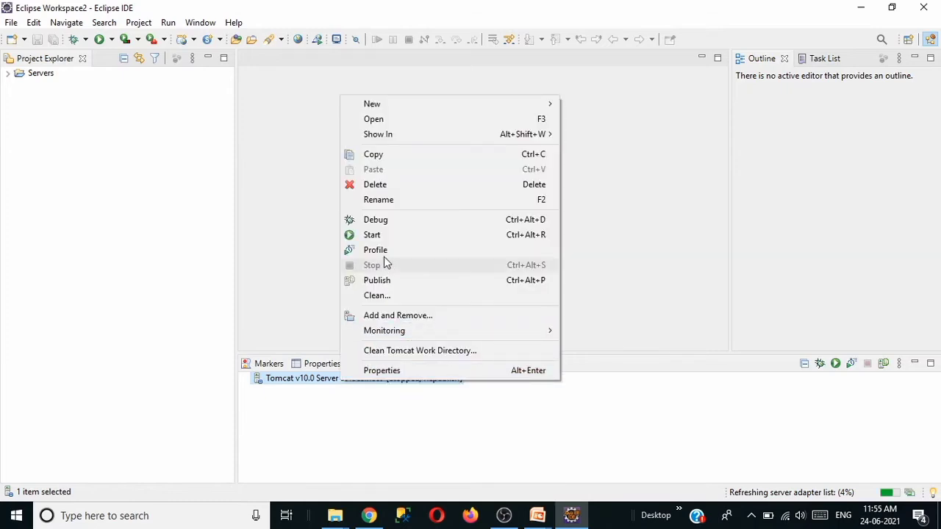
{"action": "left_click", "coordinate": [373, 235]}
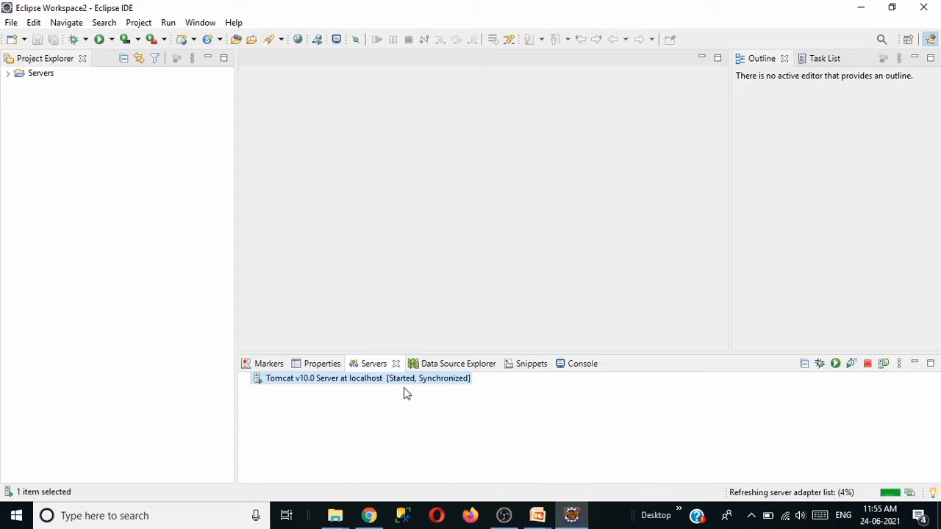
Step: Turn off the computer's Wi-Fi connection and return to the Eclipse workbench
{"action": "left_click", "coordinate": [786, 516]}
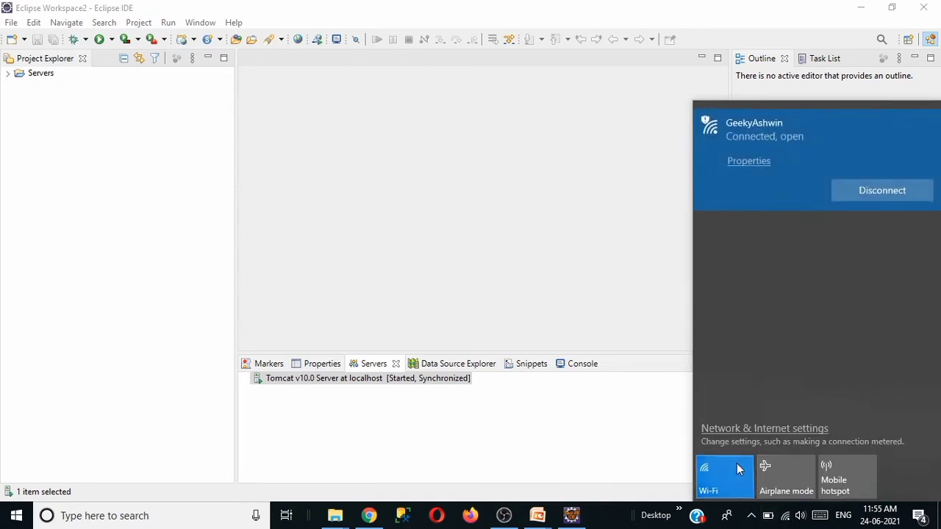
{"action": "left_click", "coordinate": [745, 471]}
{"action": "left_click", "coordinate": [616, 310]}
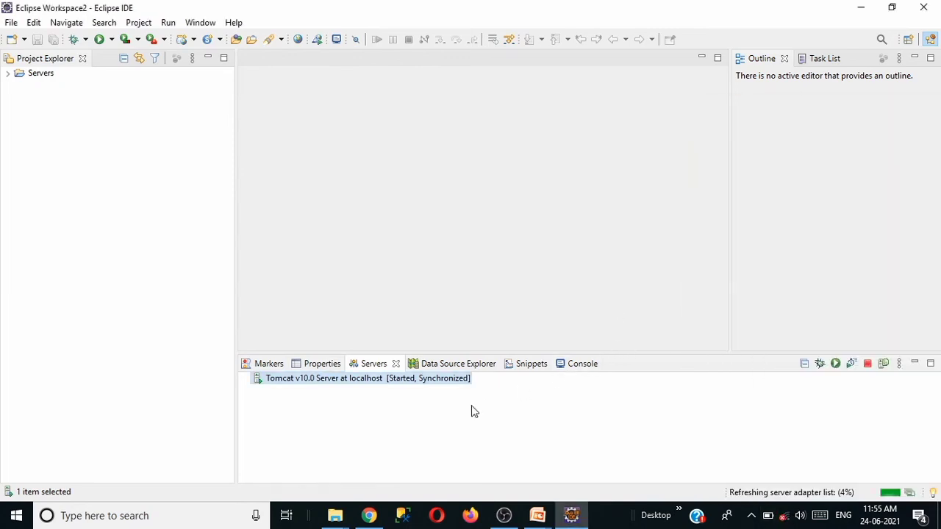
Step: Switch to Chrome and load localhost:8080 in a new tab to check the Tomcat server's response
{"action": "left_click", "coordinate": [369, 516]}
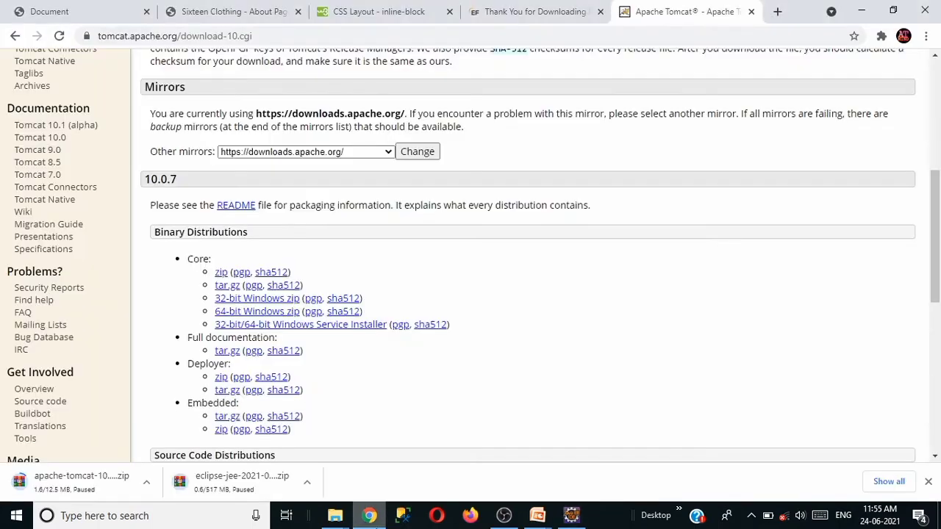
{"action": "left_click", "coordinate": [777, 11]}
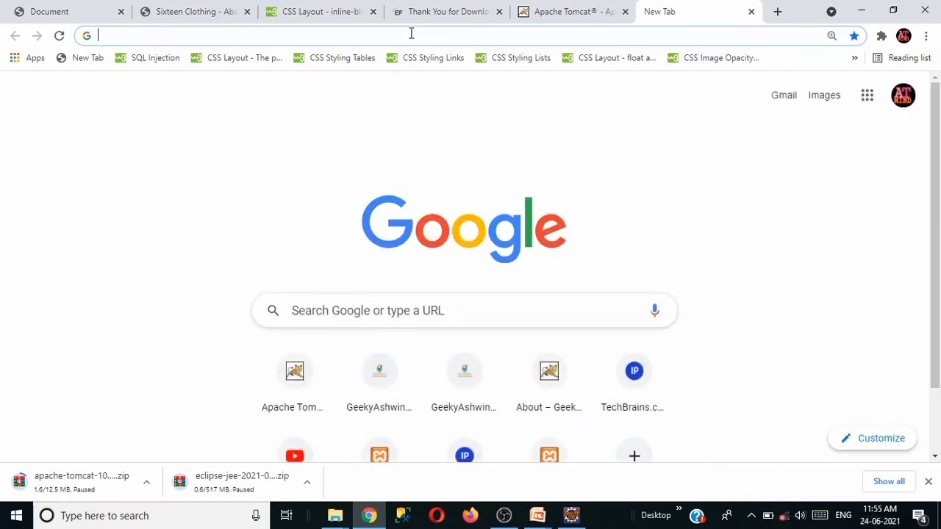
{"action": "type", "text": "local"}
{"action": "key", "text": "Return"}
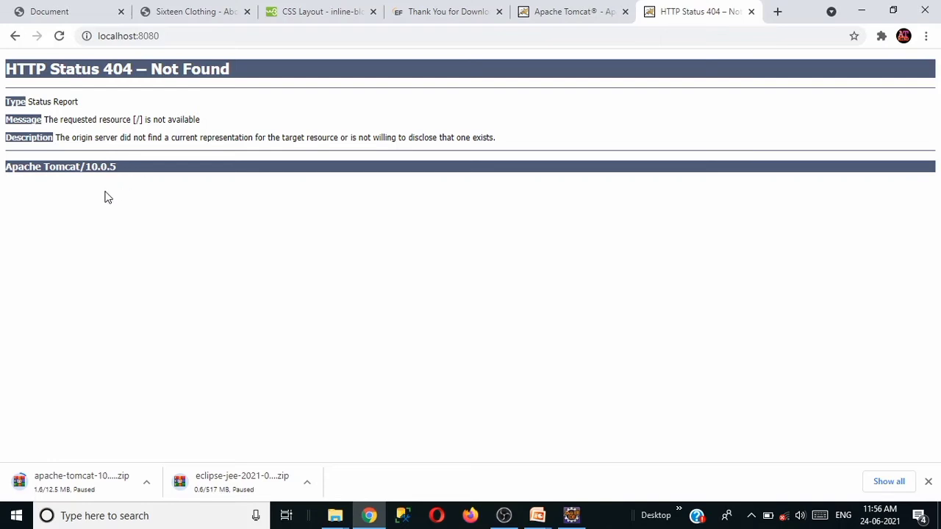
Step: Return to the Eclipse workbench and view the general properties of the Tomcat v10.0 server, closing them without changes
{"action": "left_click", "coordinate": [862, 11]}
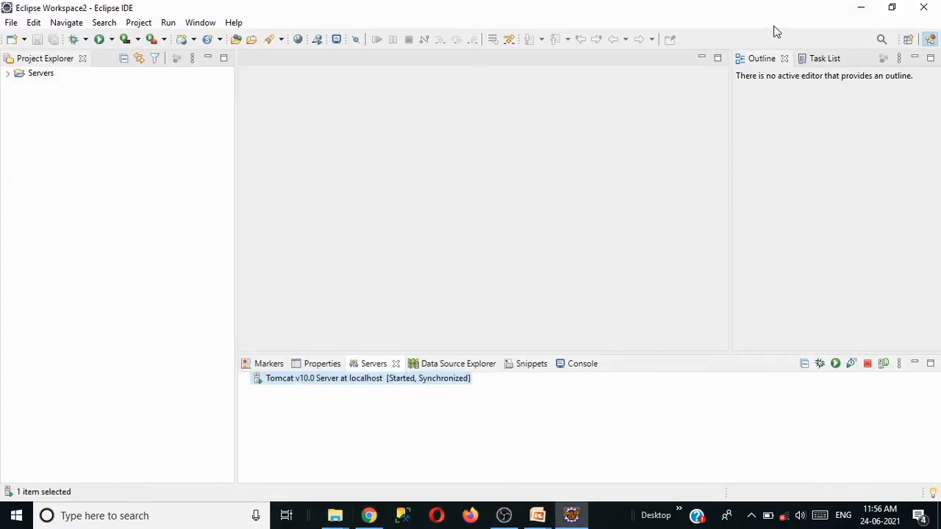
{"action": "right_click", "coordinate": [420, 378]}
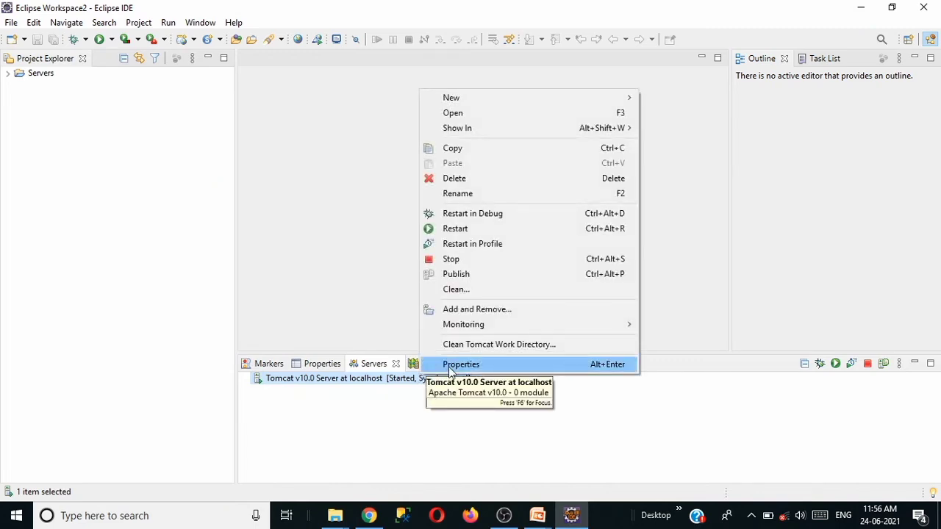
{"action": "left_click", "coordinate": [451, 365]}
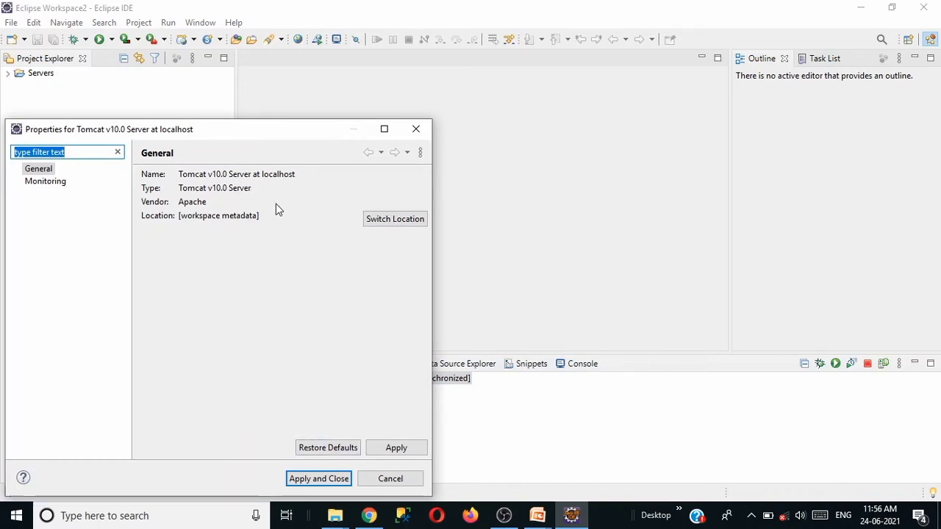
{"action": "left_click", "coordinate": [416, 130]}
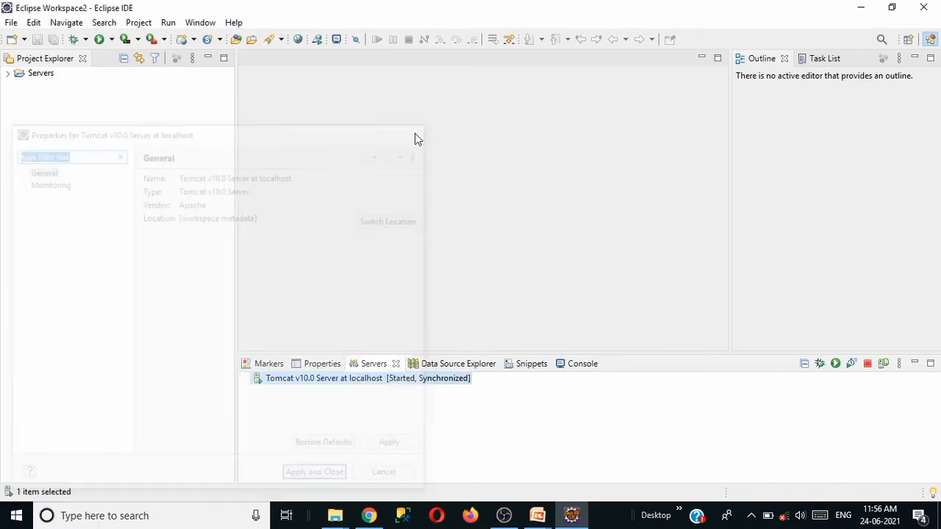
Step: Open the Tomcat server's configuration overview, widen the editor to show the port numbers, and open the HTTP/1.1 port number for editing
{"action": "double_click", "coordinate": [372, 377]}
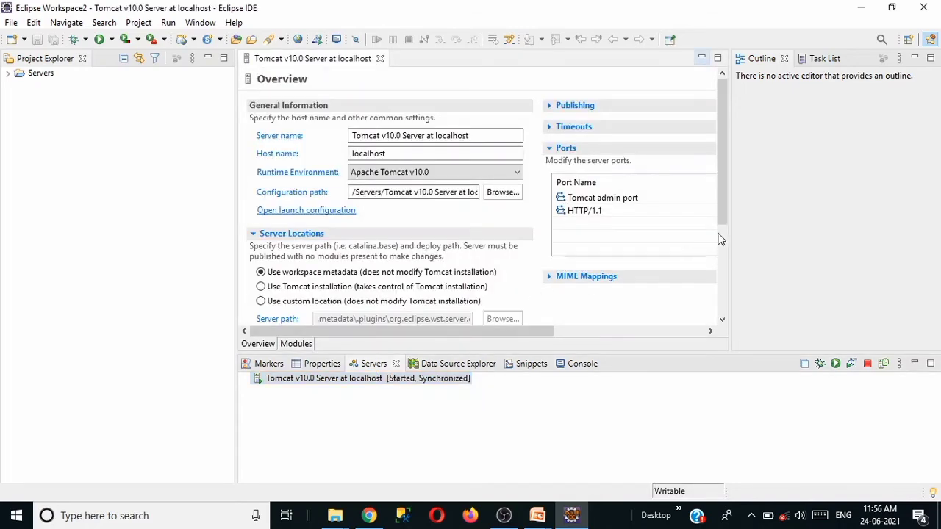
{"action": "left_click_drag", "start_coordinate": [729, 224], "coordinate": [870, 227]}
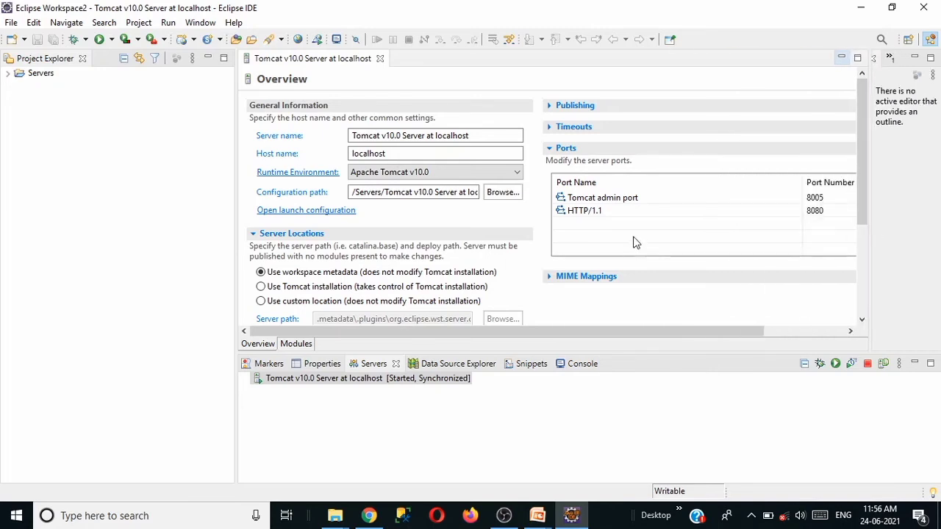
{"action": "left_click", "coordinate": [818, 211]}
{"action": "left_click", "coordinate": [820, 212]}
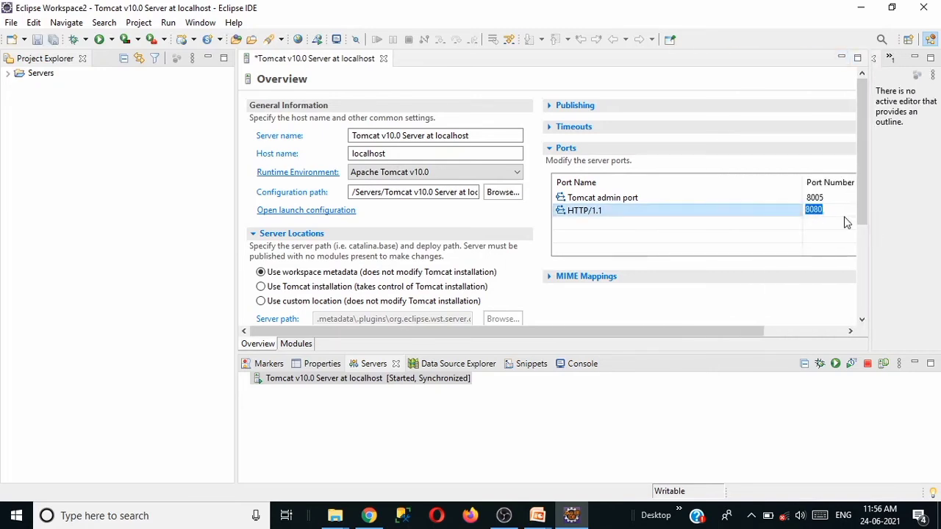
{"action": "left_click", "coordinate": [835, 209]}
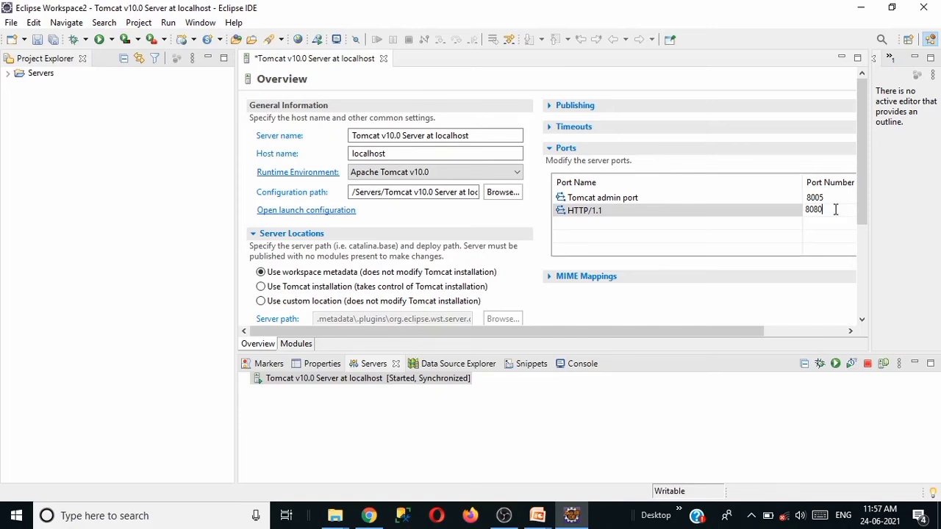
{"action": "left_click_drag", "start_coordinate": [836, 209], "coordinate": [804, 209]}
Step: Stop the Tomcat v10.0 server at localhost from the Servers view
{"action": "right_click", "coordinate": [413, 383]}
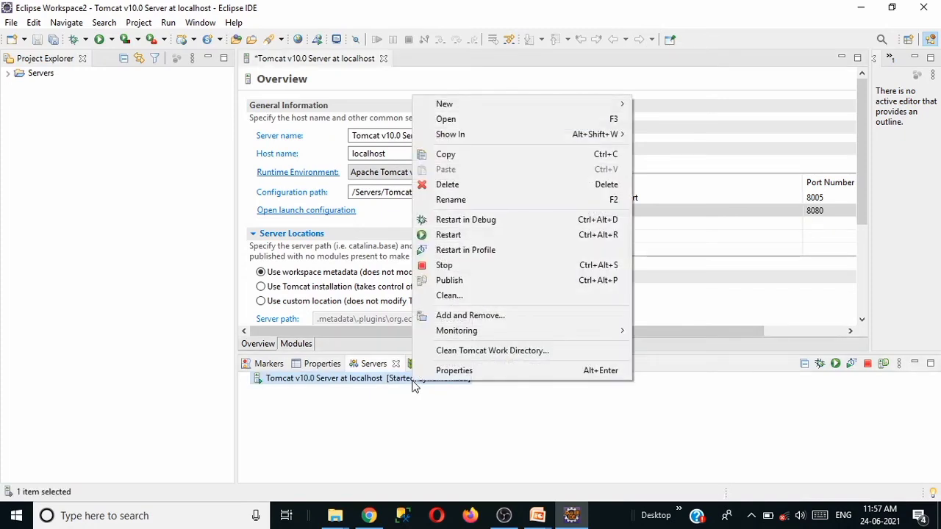
{"action": "left_click", "coordinate": [450, 266]}
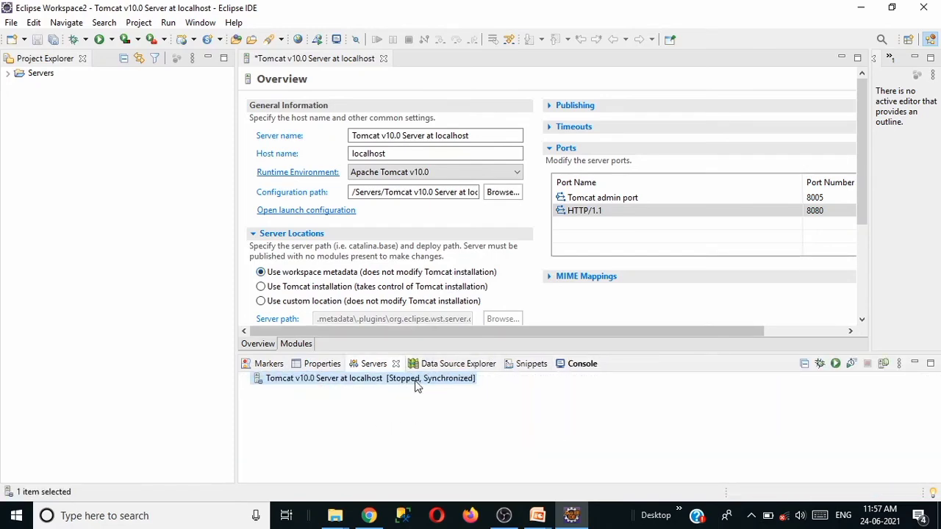
Step: Switch to Chrome and load localhost:8080 in another new tab to check the response with the server stopped
{"action": "left_click", "coordinate": [369, 516]}
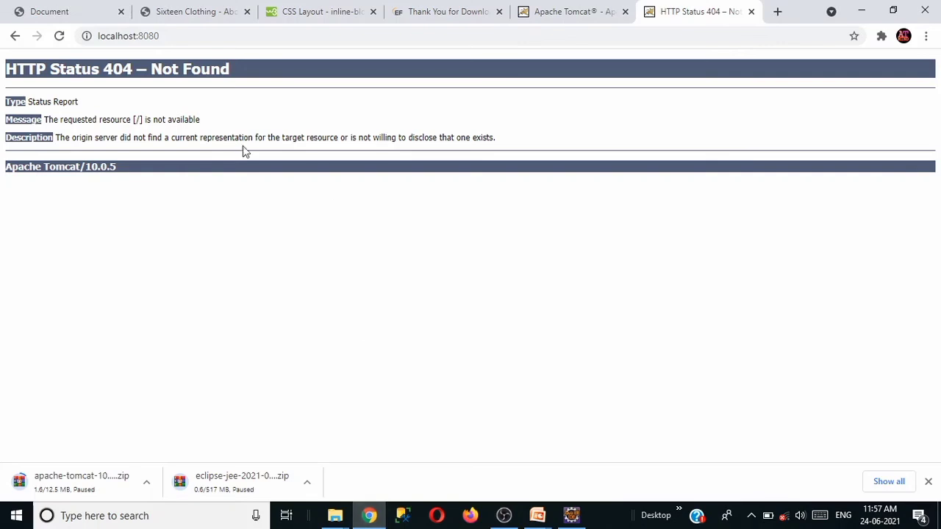
{"action": "left_click", "coordinate": [776, 12]}
{"action": "left_click", "coordinate": [697, 31]}
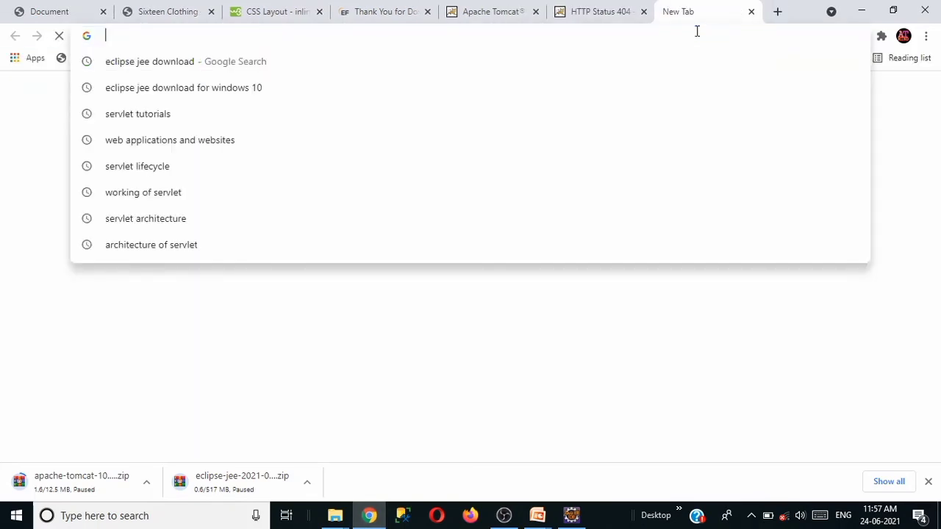
{"action": "type", "text": "localhost:8080"}
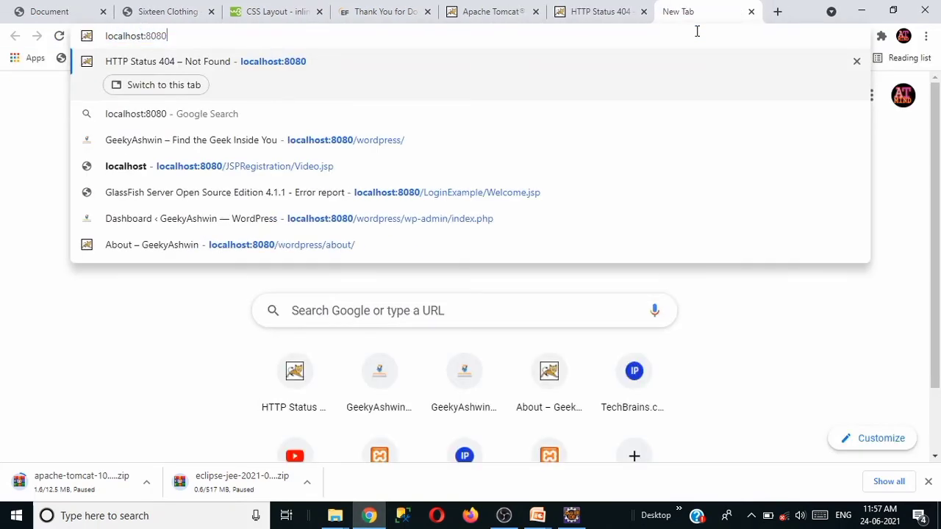
{"action": "key", "text": "Return"}
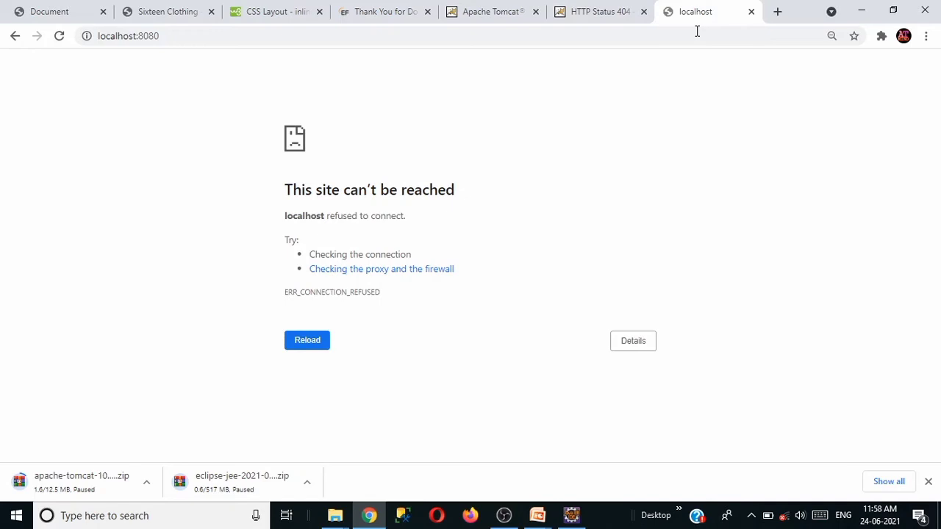
Step: Review the Apache Tomcat version line in the earlier localhost:8080 tab, and return to the Eclipse workbench
{"action": "left_click", "coordinate": [595, 9]}
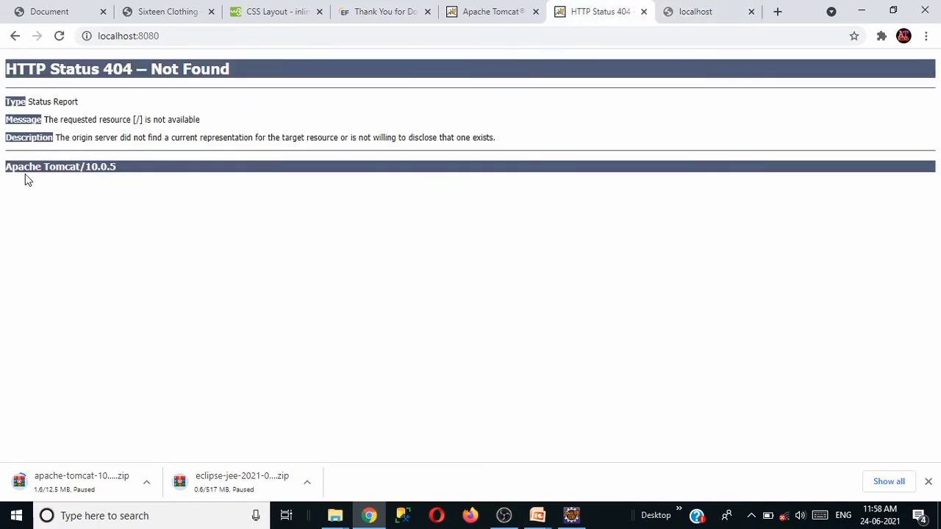
{"action": "left_click_drag", "start_coordinate": [7, 167], "coordinate": [121, 177]}
{"action": "left_click", "coordinate": [861, 10]}
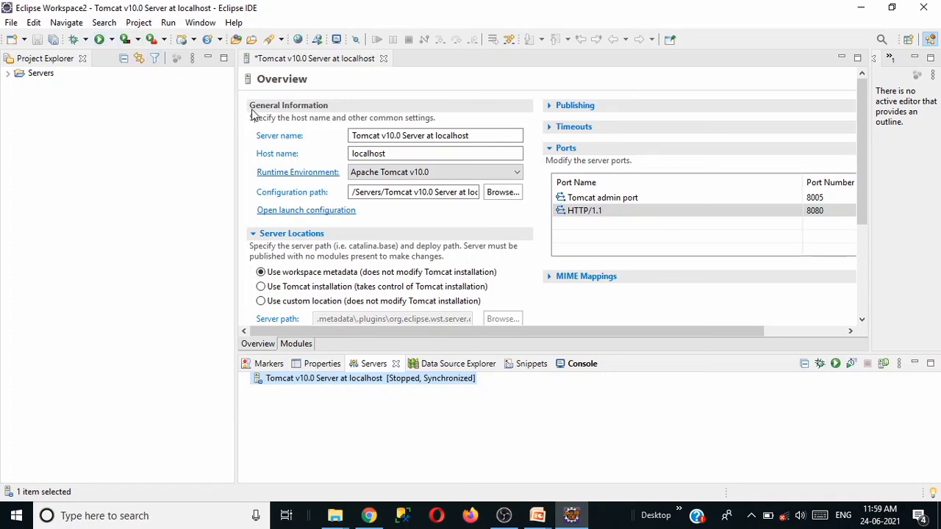
{"action": "left_click", "coordinate": [516, 511]}
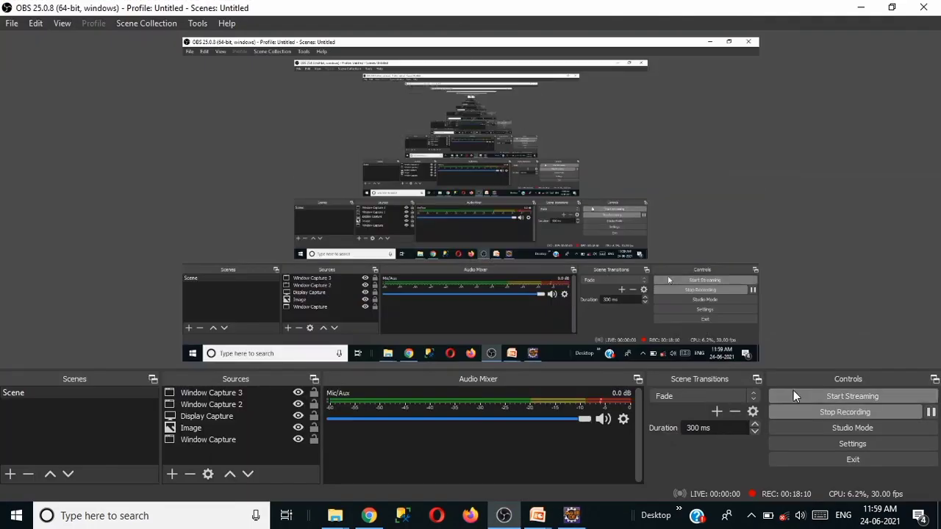